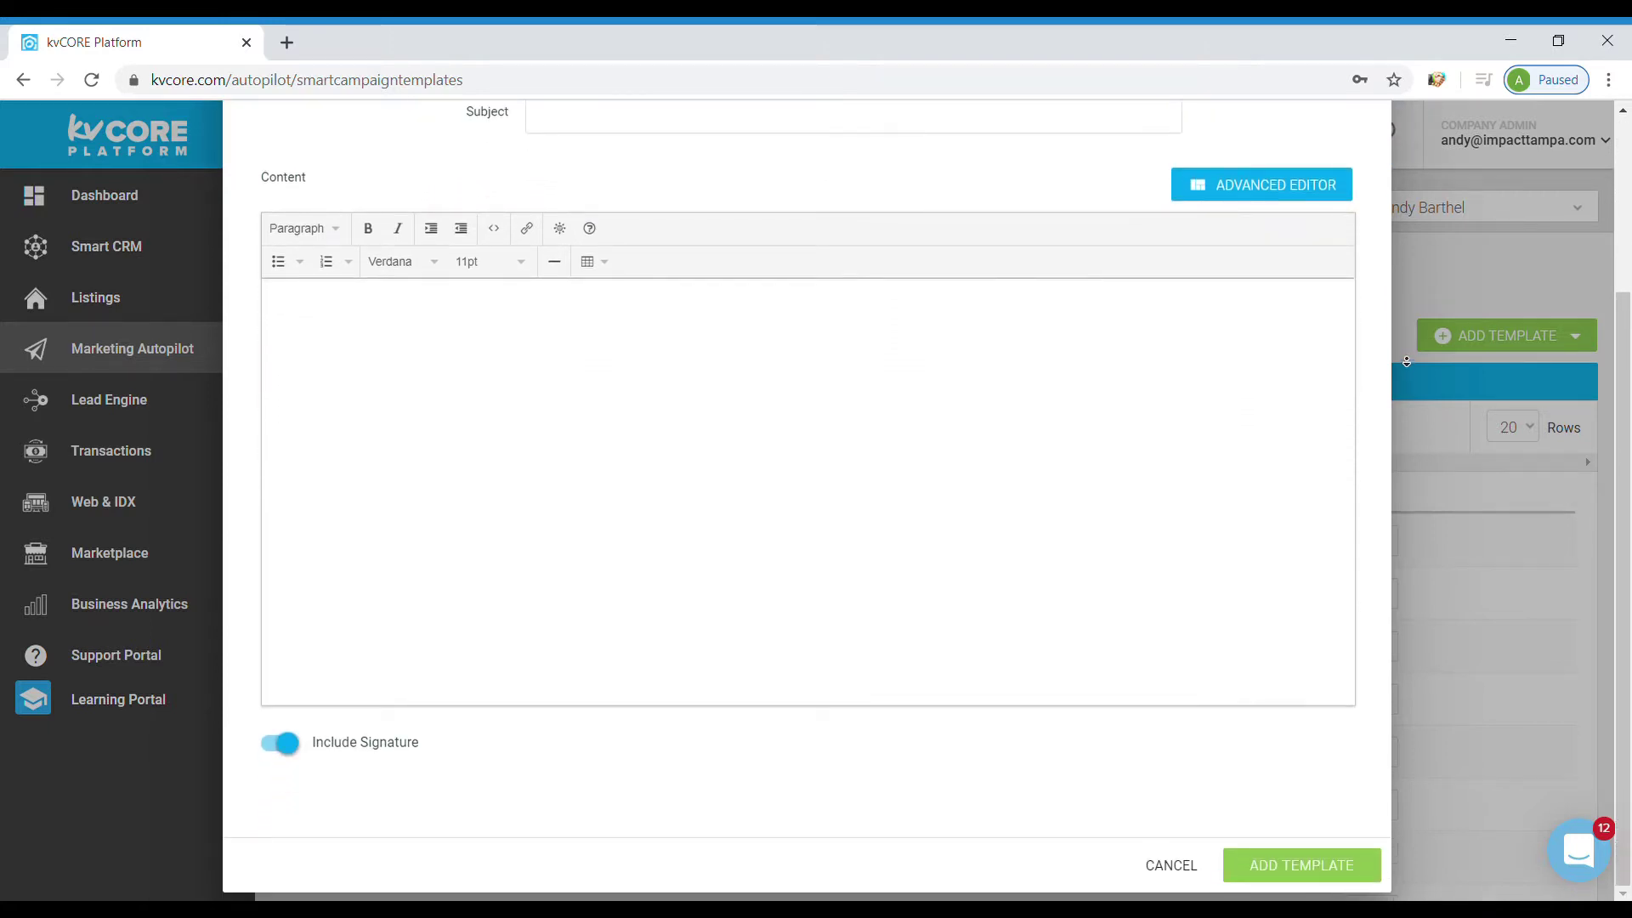
Switch the new email template's content area to the advanced editor.
scroll(1406, 306, up, 3)
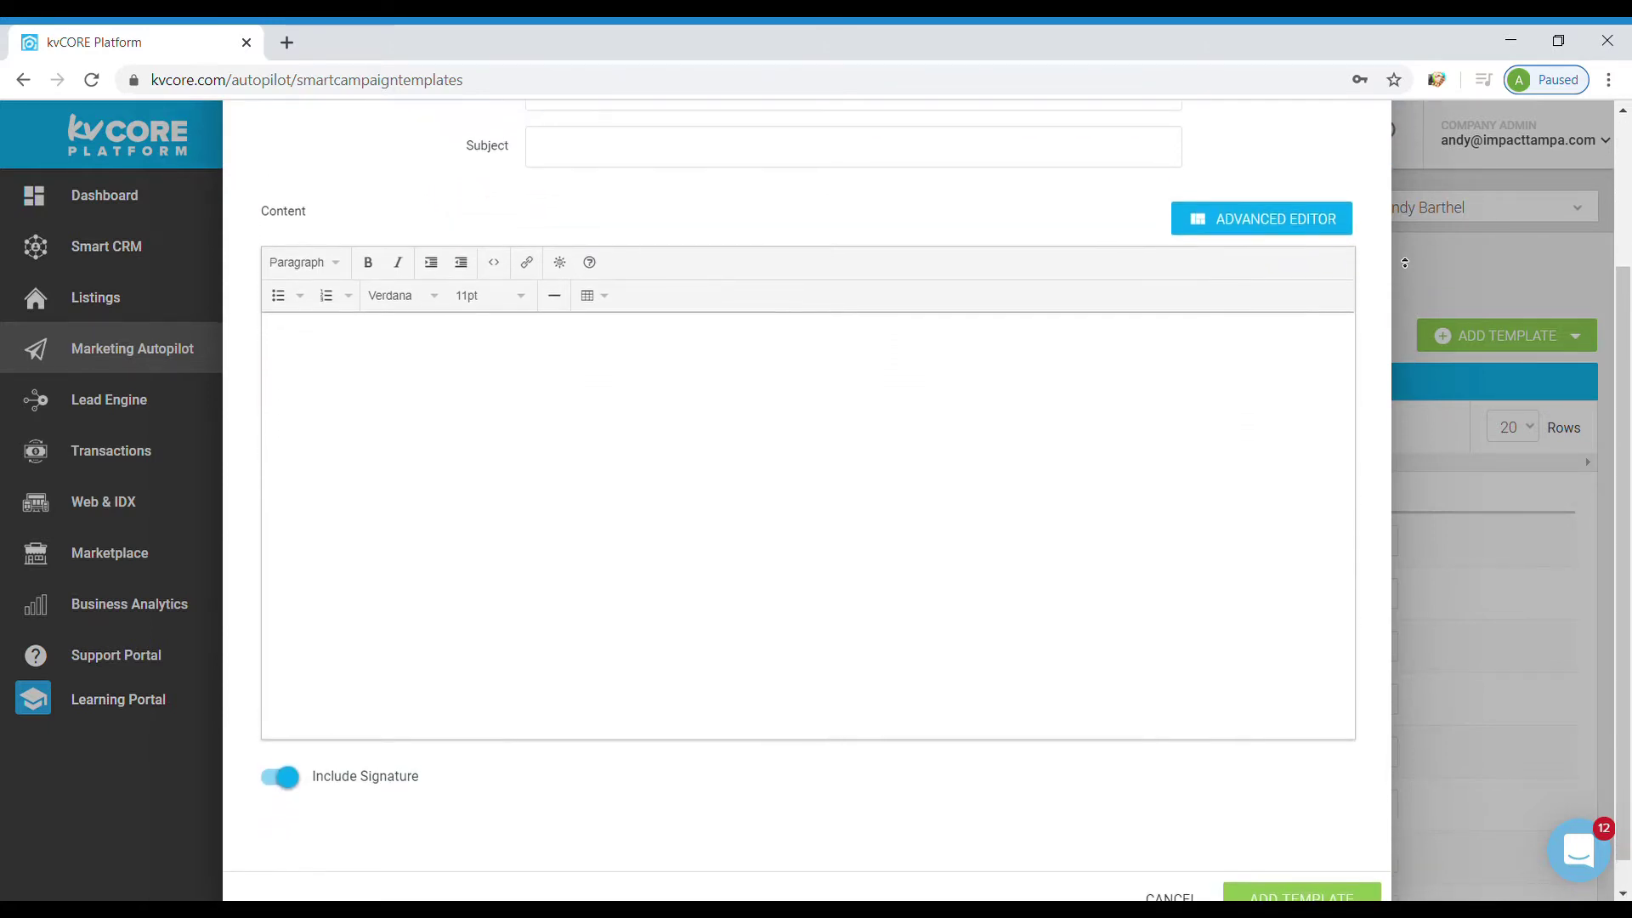
scroll(1405, 249, up, 1)
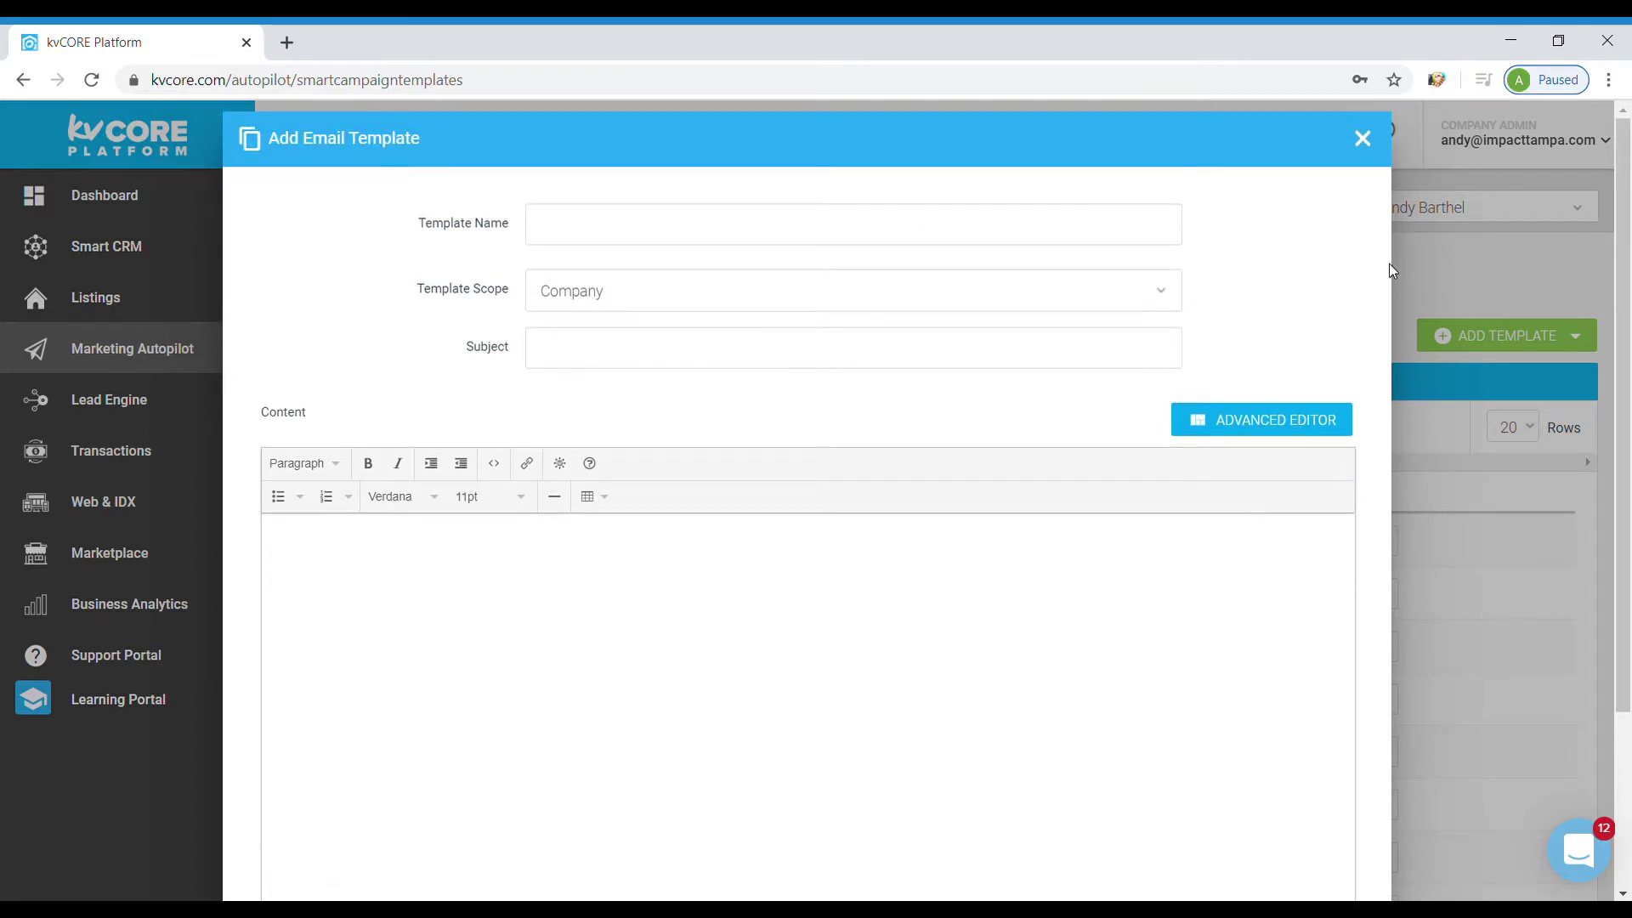
click(1316, 433)
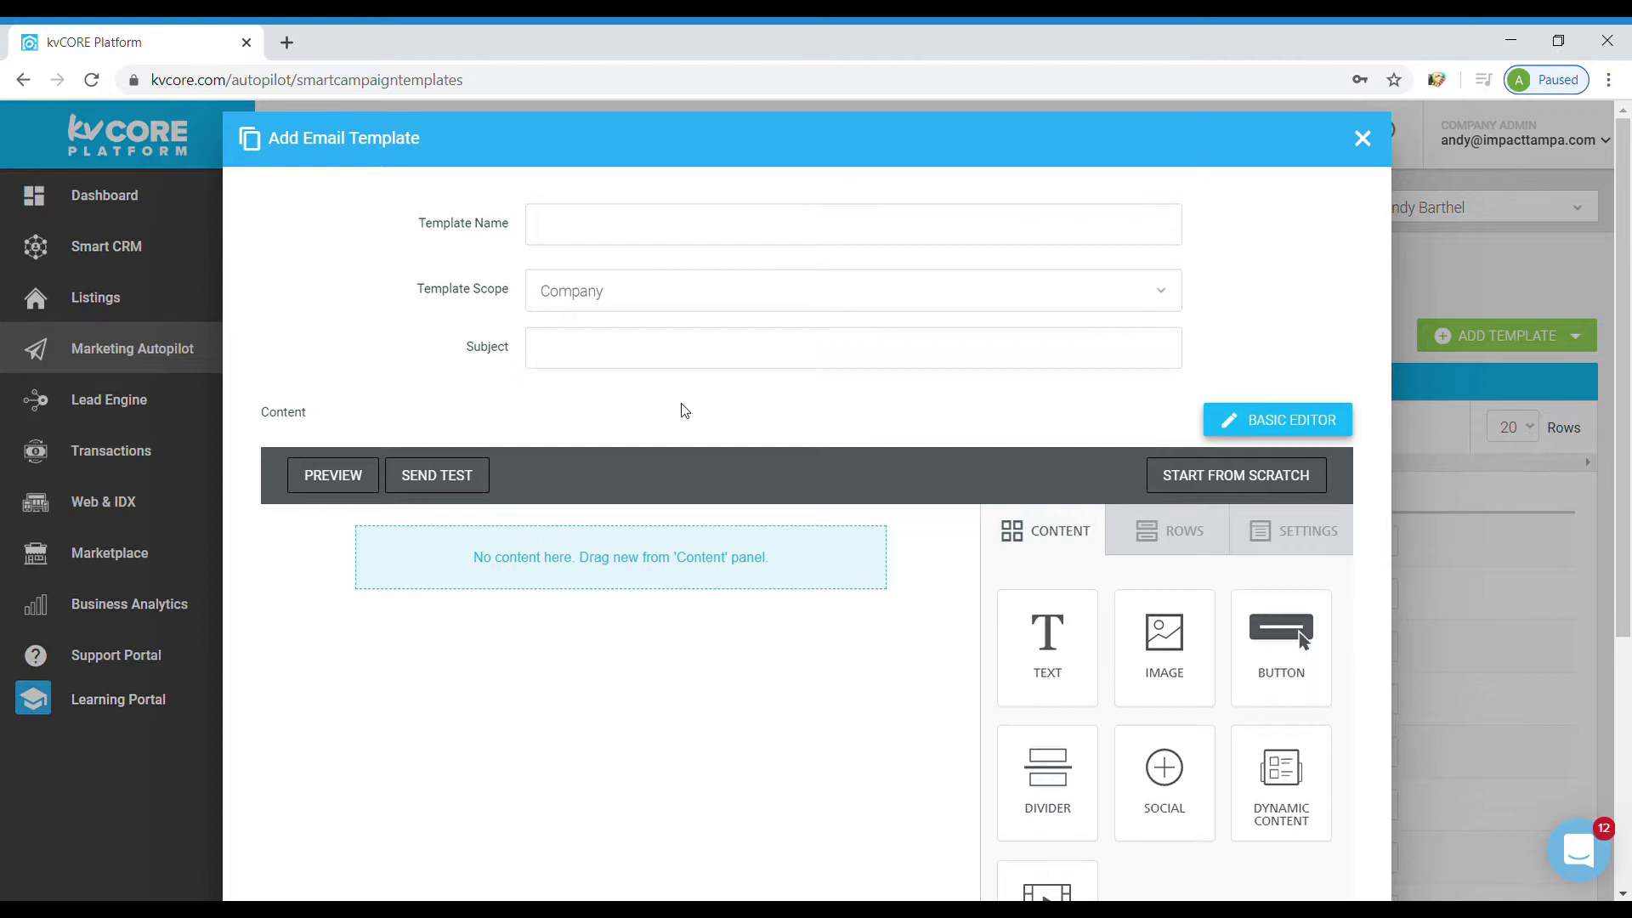
Name the template "Basic Listing Template 1", keep its scope as Company, and enter the subject "Stunning New Listing Available".
click(605, 244)
text(Basic Listing Template 1)
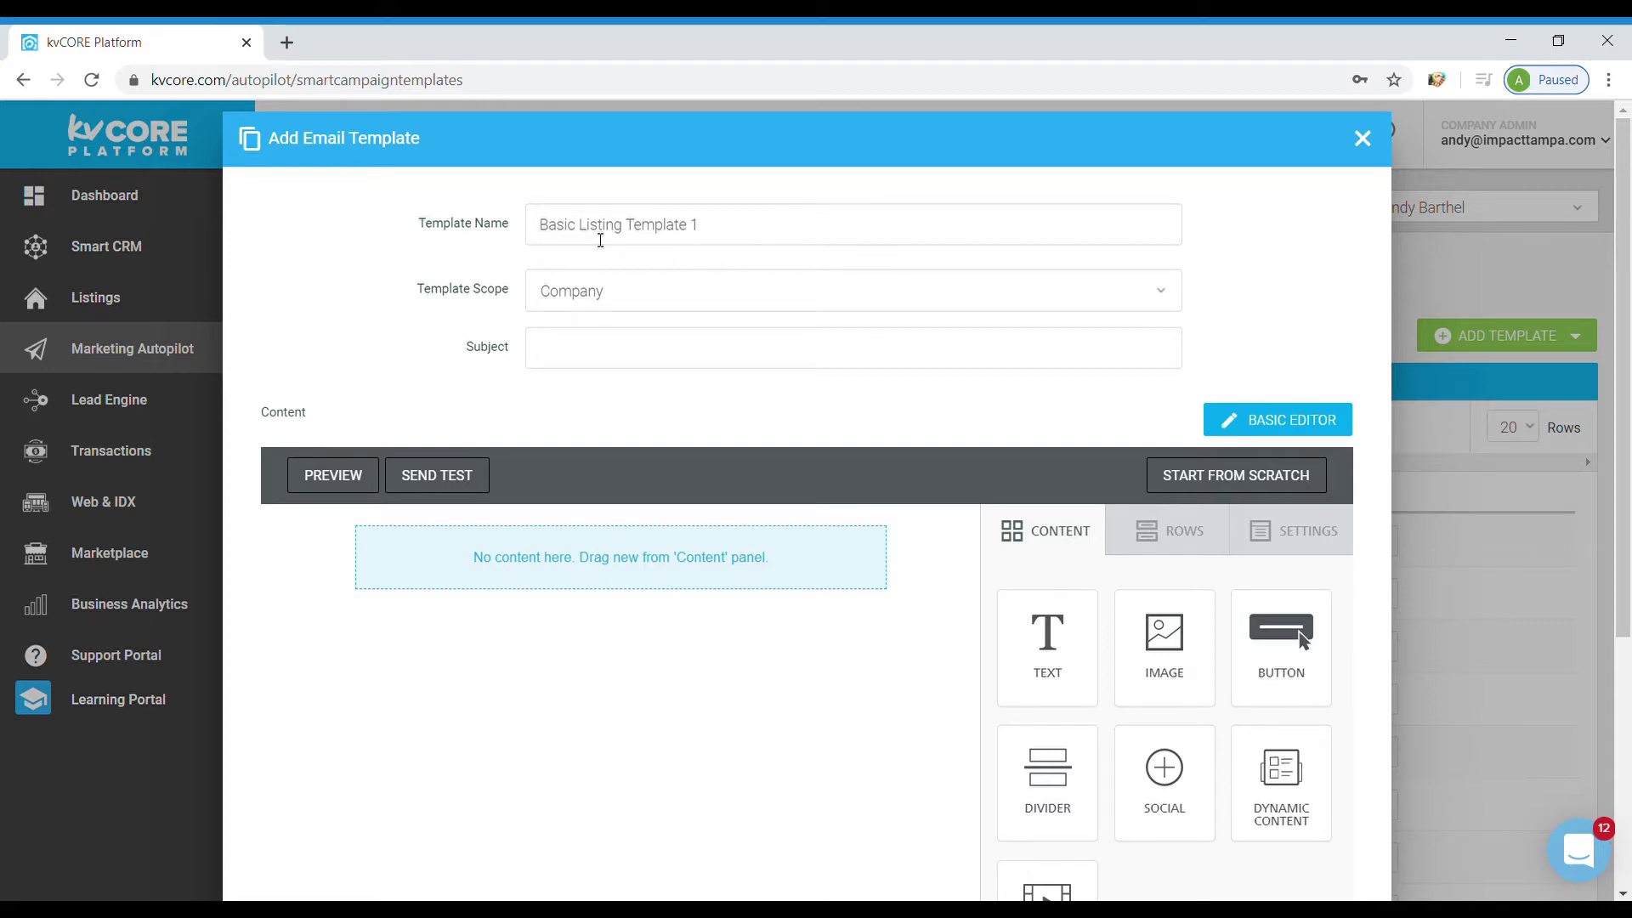
click(1155, 294)
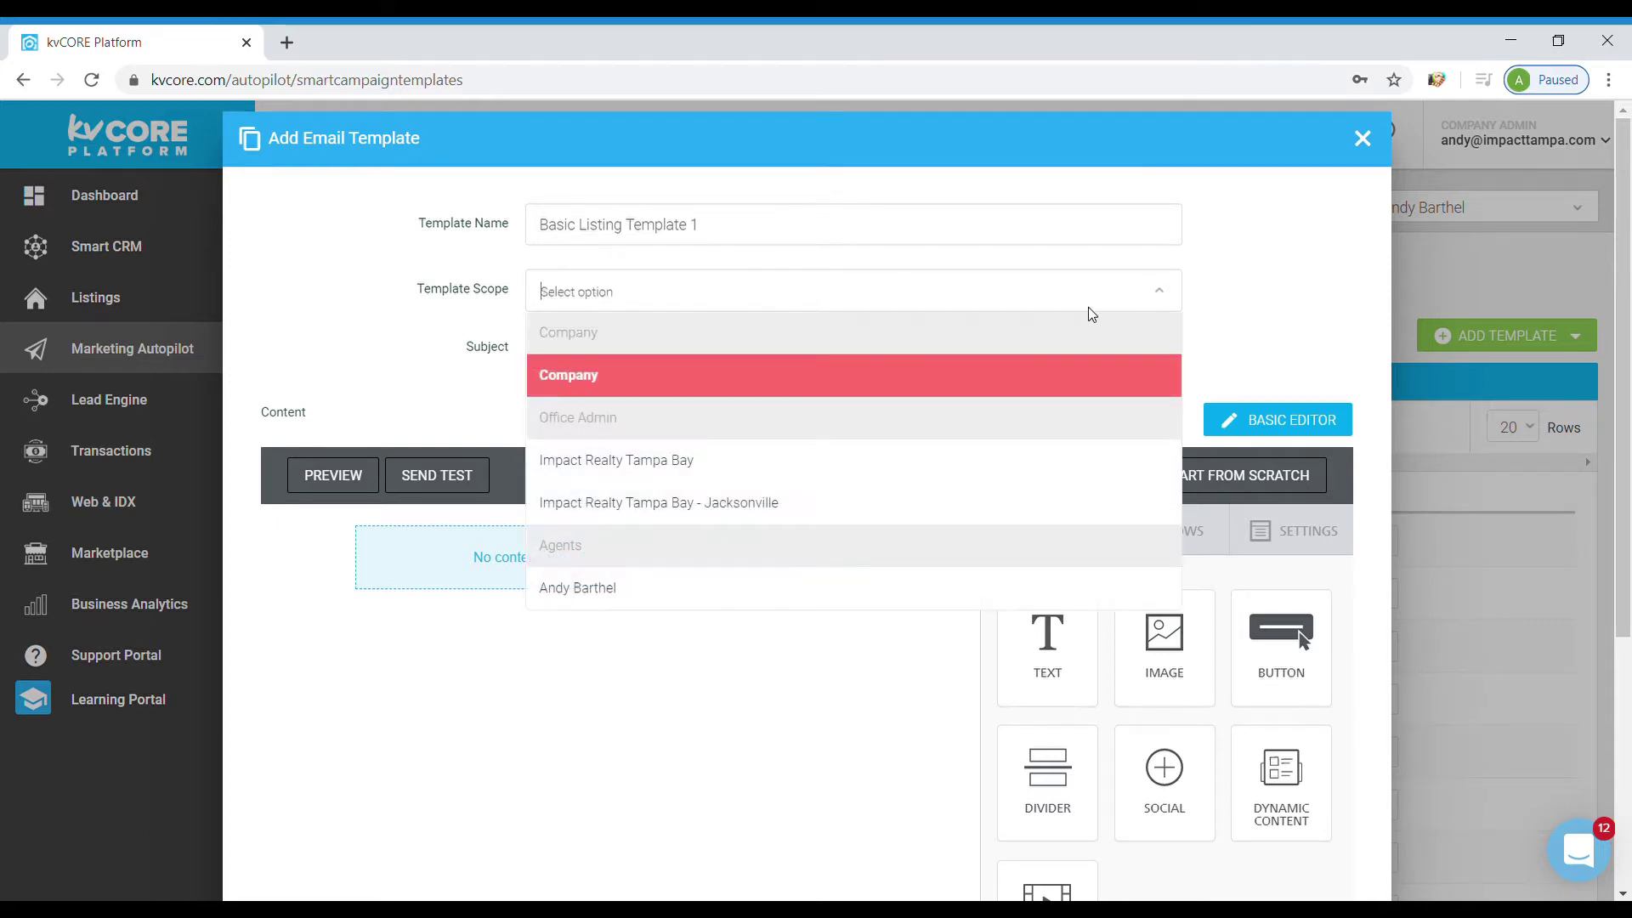
click(1156, 304)
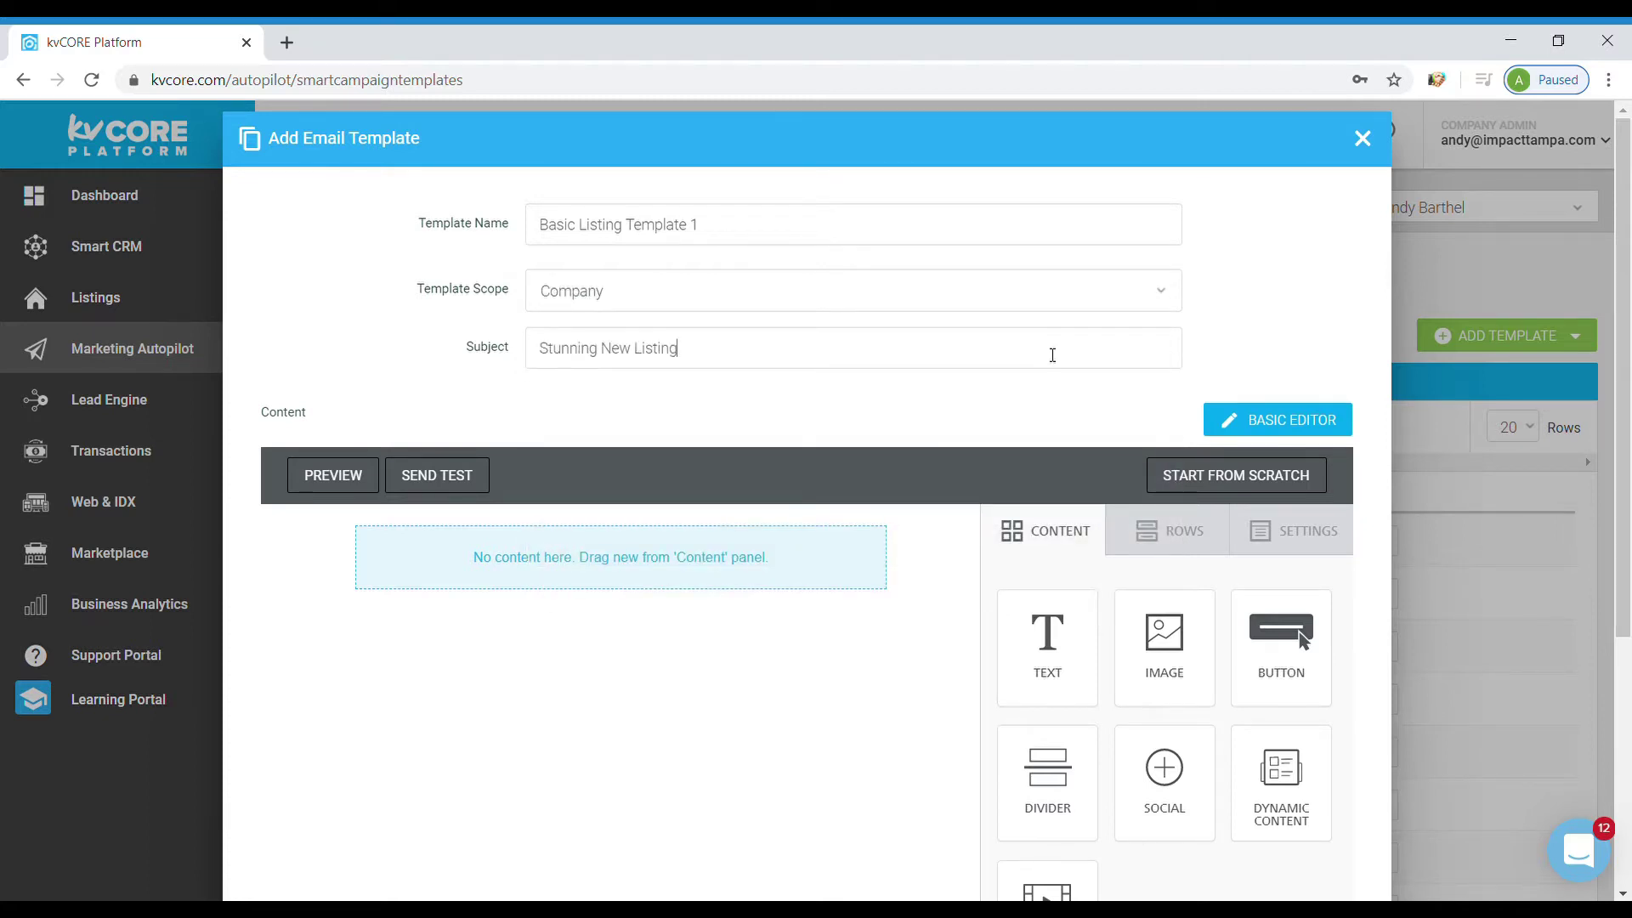
text(le)
Add three rows to the layout: one full-width, one split one-quarter/three-quarters, and one split one-third/two-thirds.
scroll(1226, 327, down, 3)
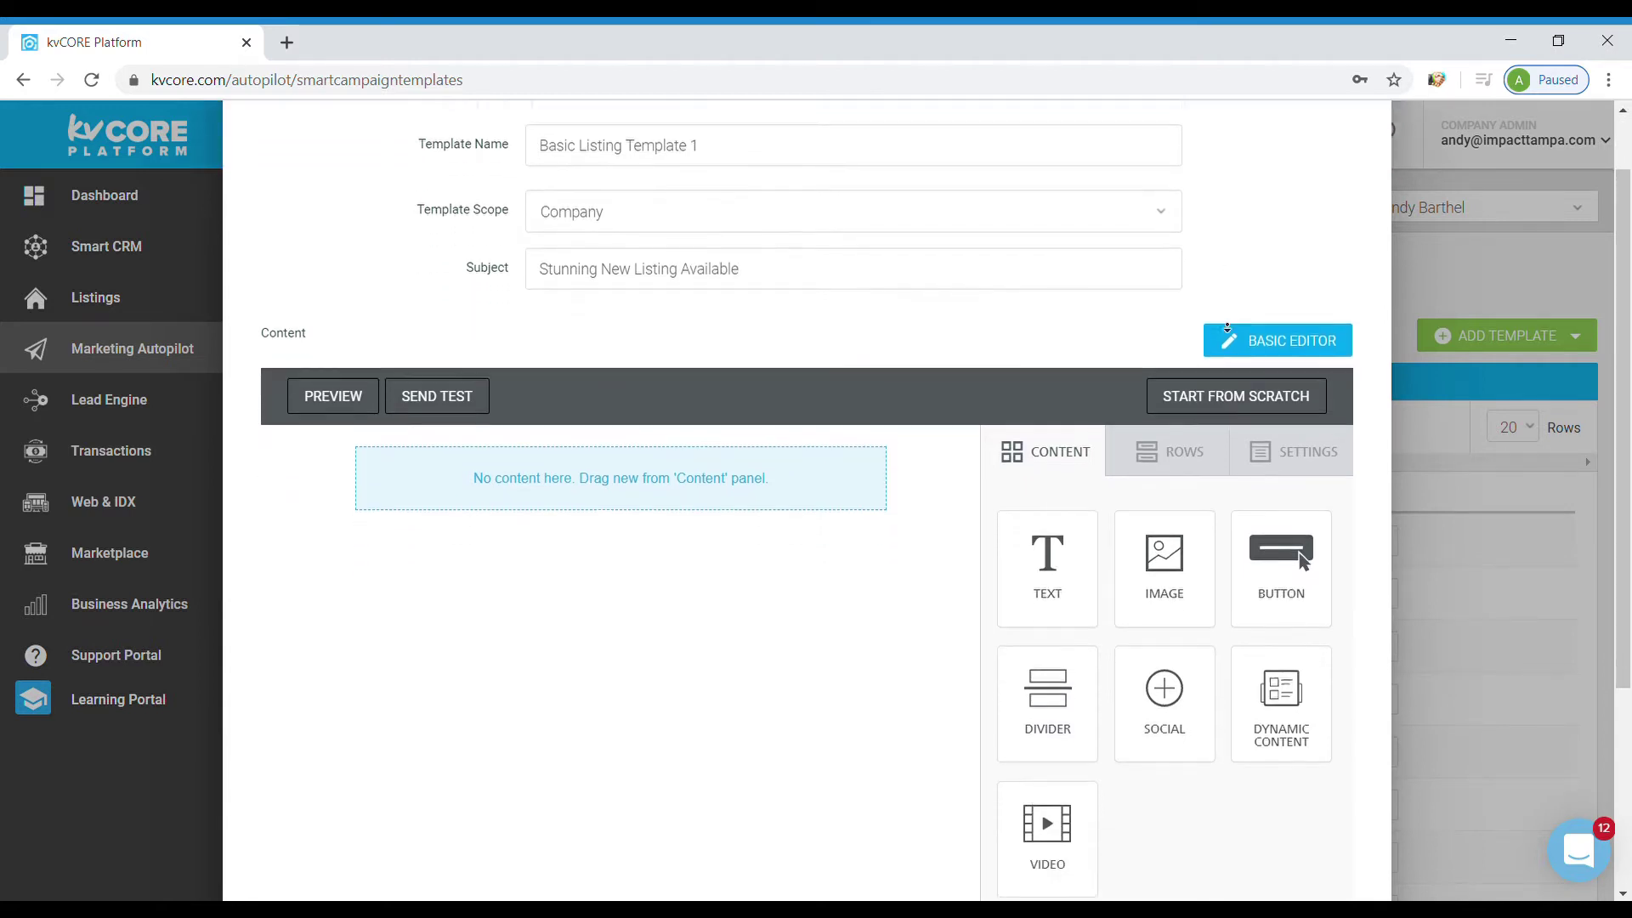
scroll(1227, 328, down, 2)
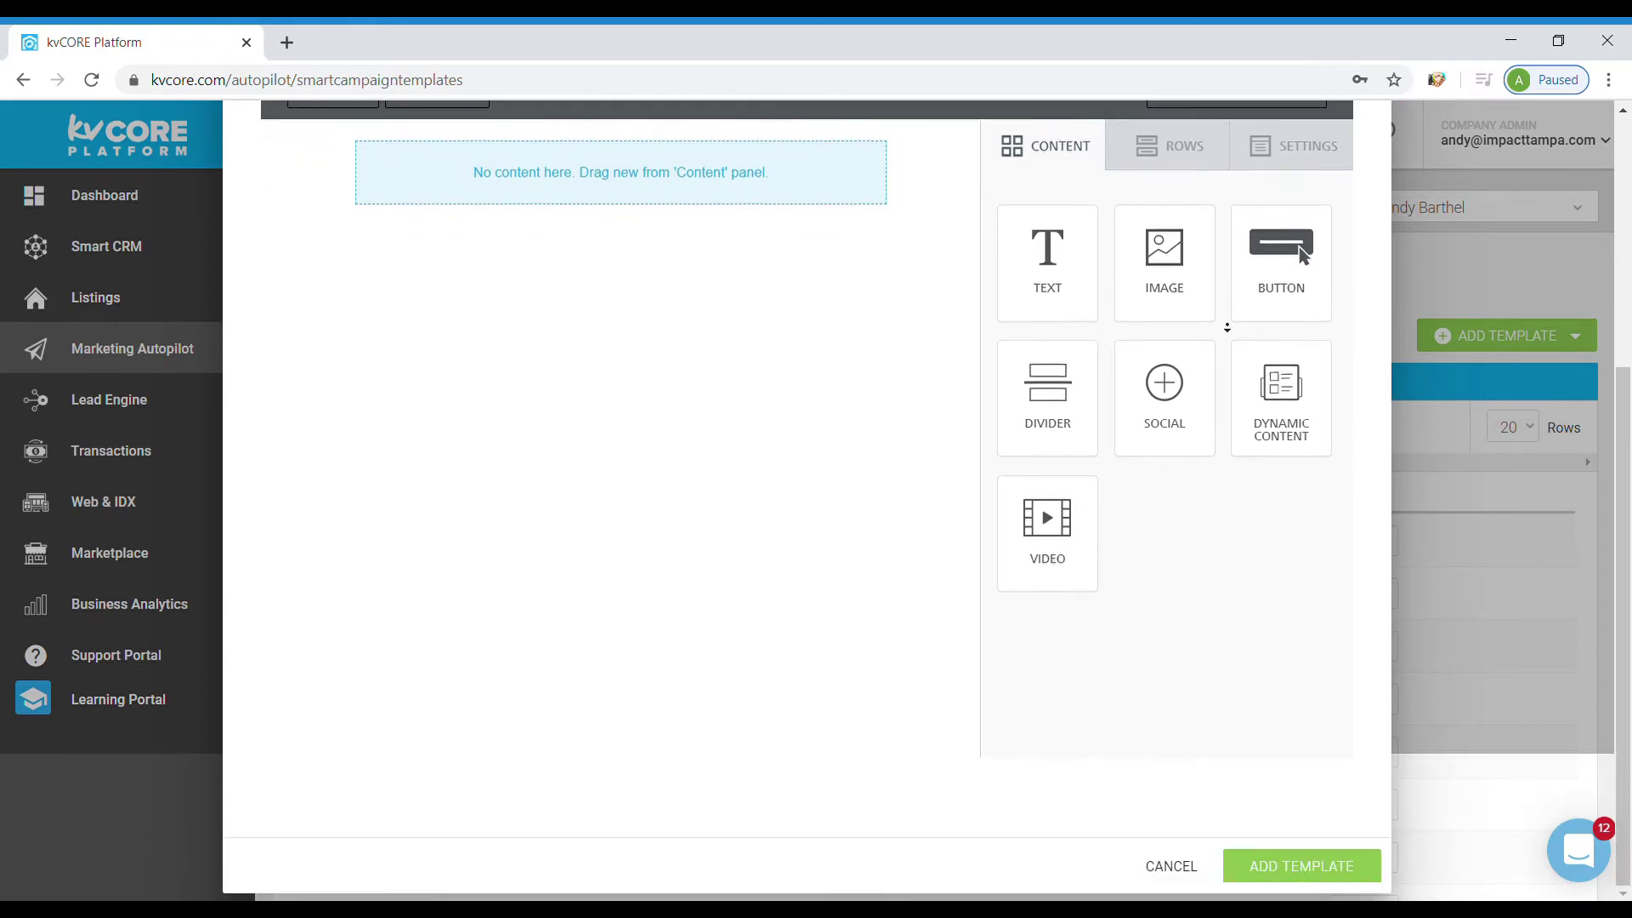
scroll(1227, 327, up, 1)
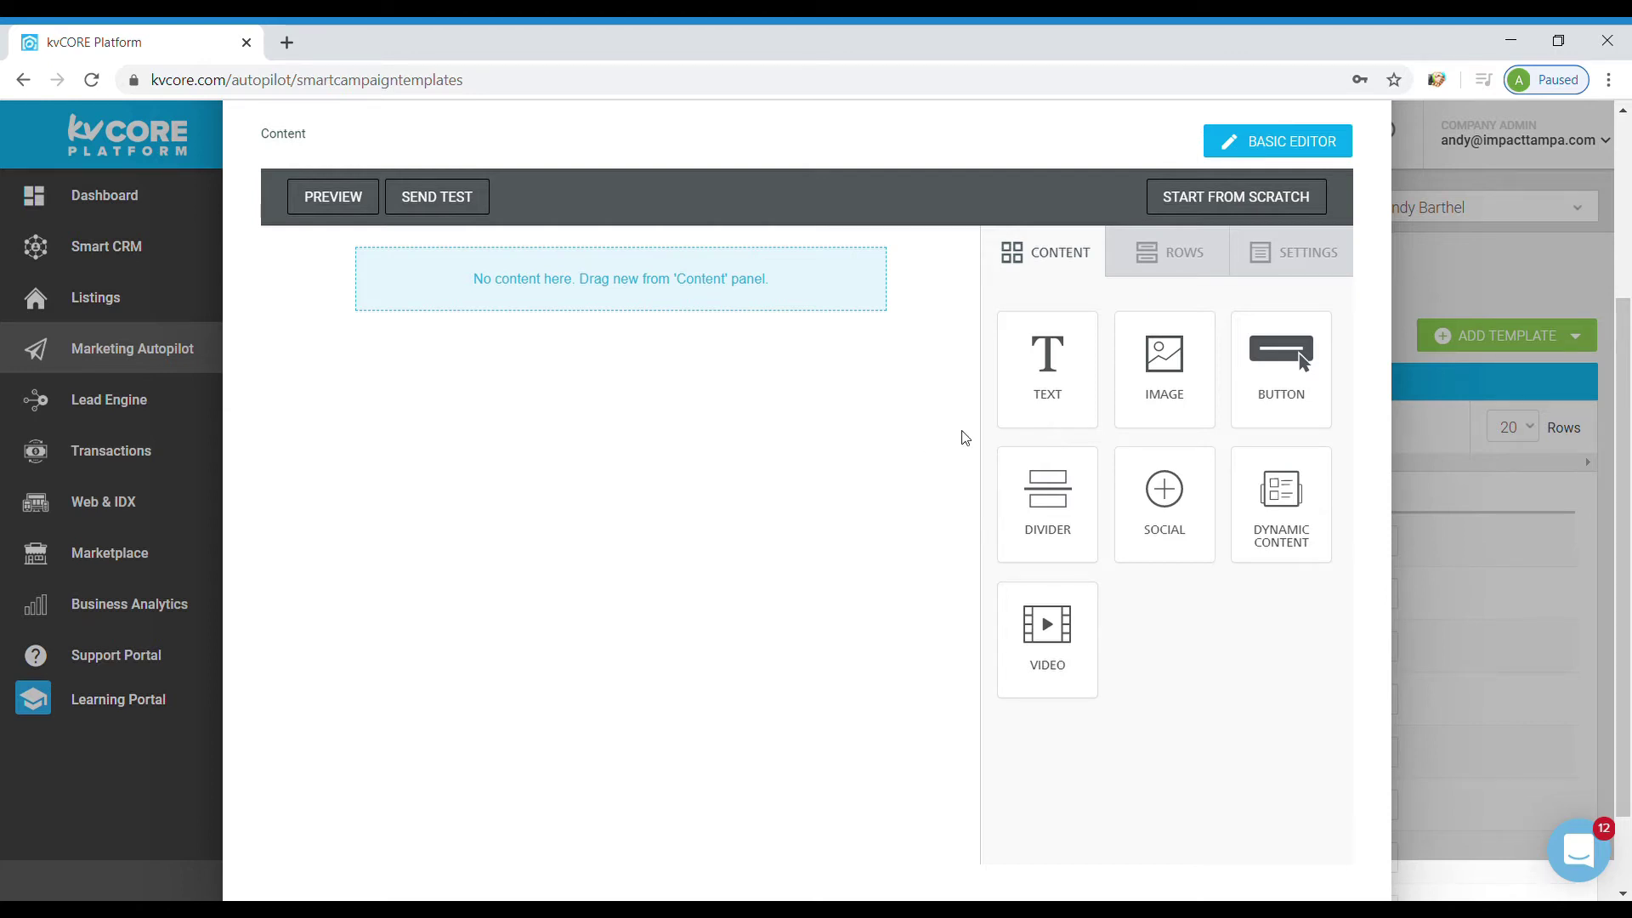
click(1210, 272)
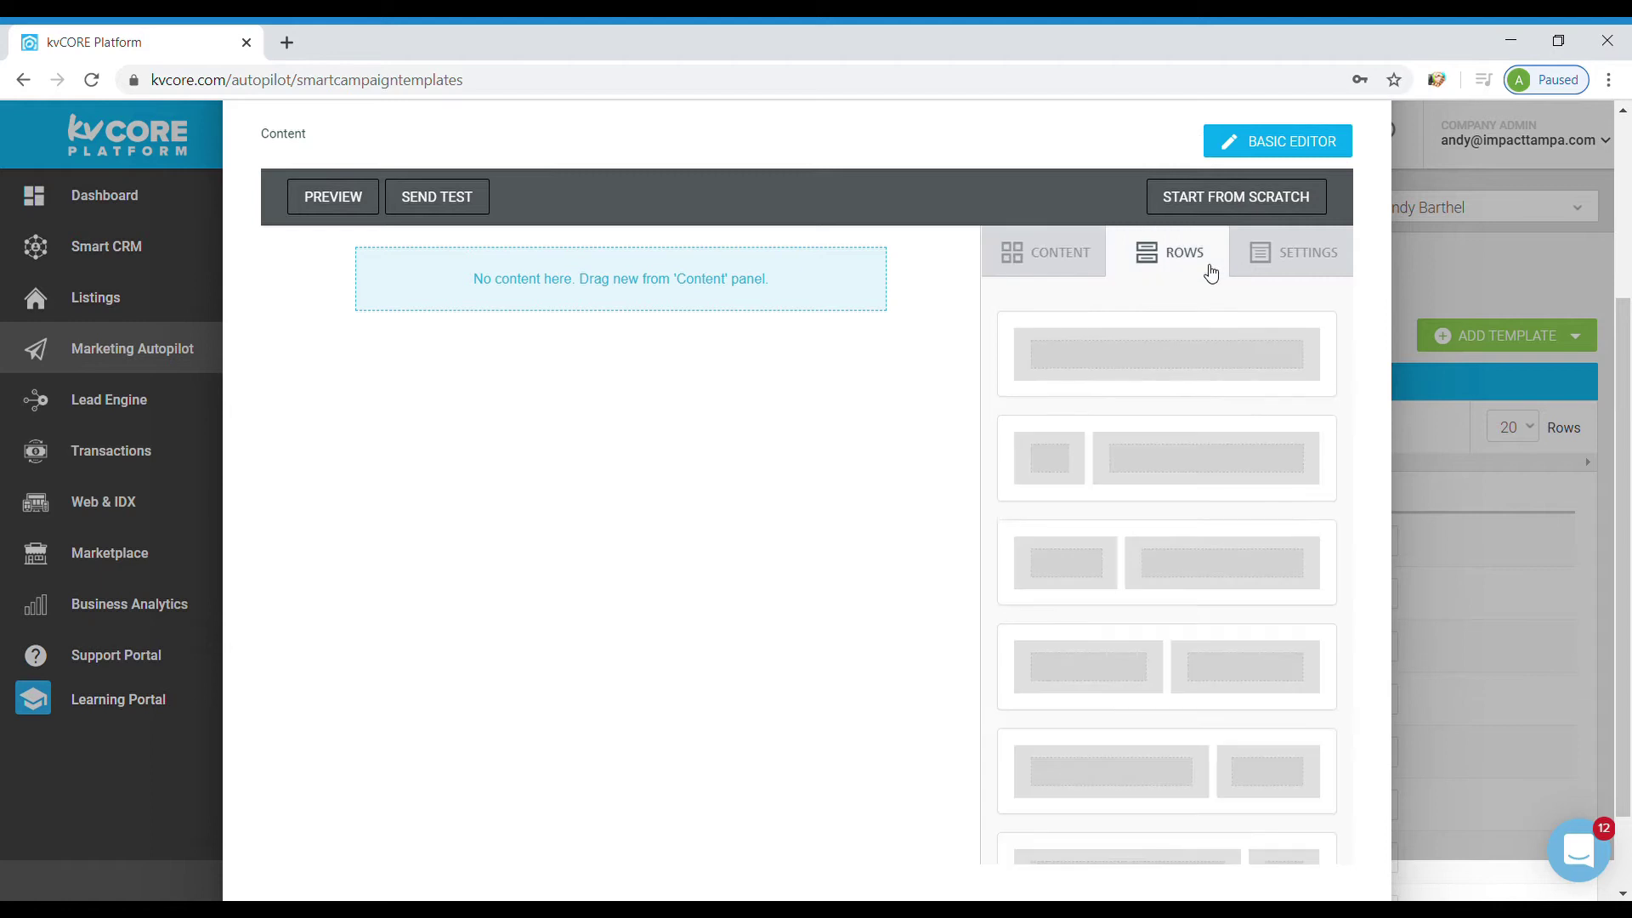
drag(1208, 362, 520, 311)
drag(1202, 467, 507, 391)
drag(1128, 576, 514, 555)
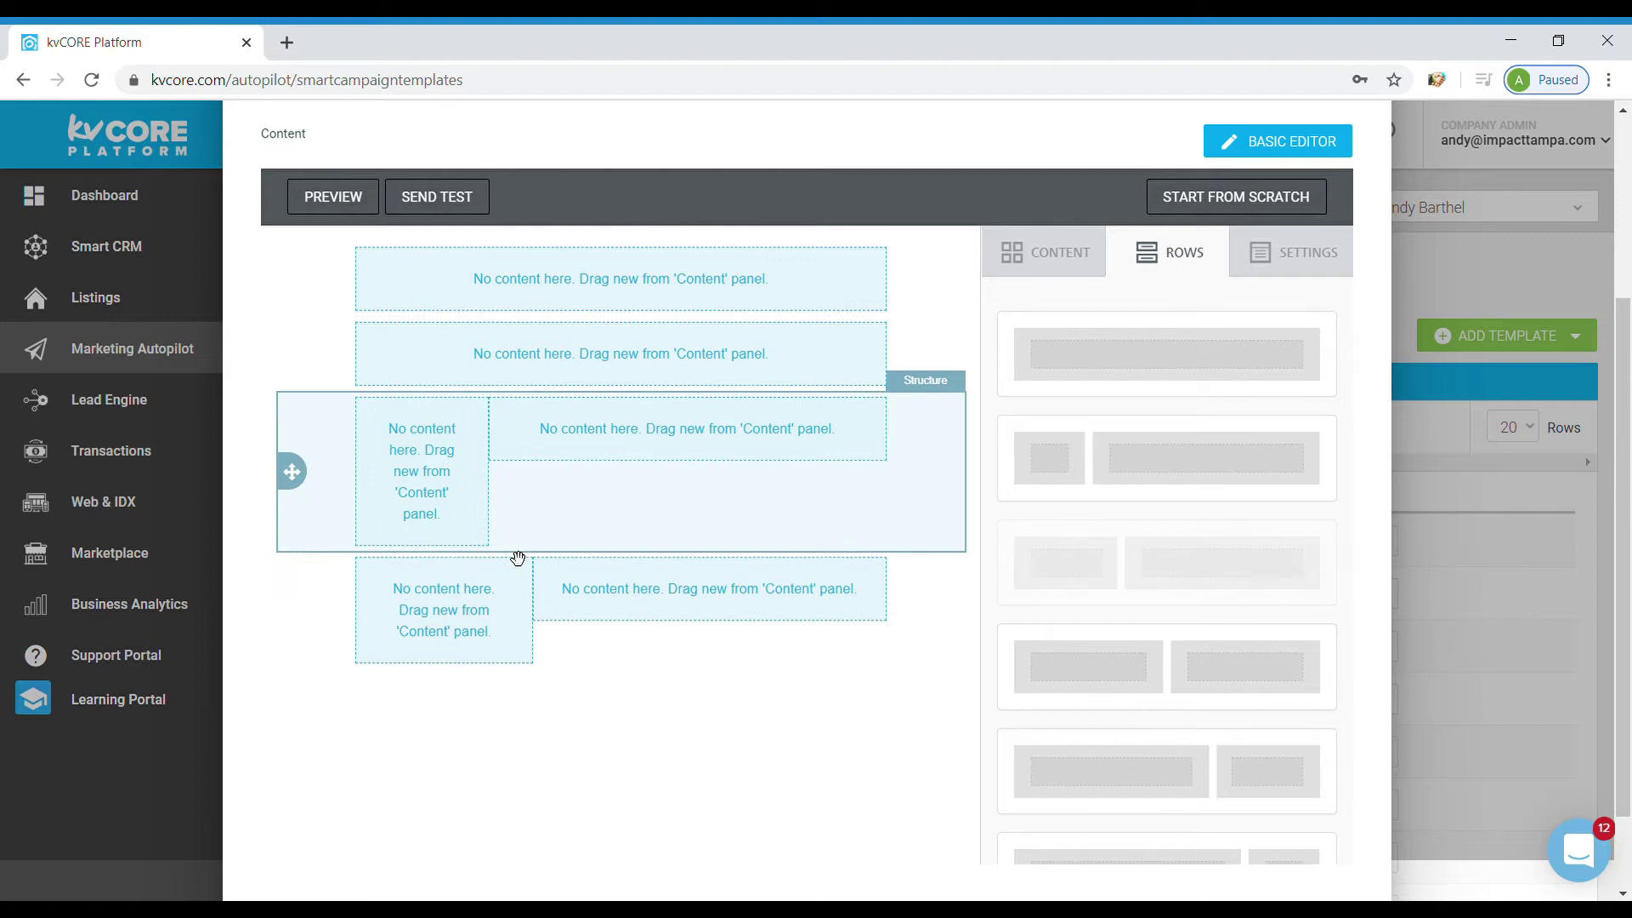
Place a text block in the first row and replace its placeholder with "A Beautiful New Property Is Now Available".
click(1071, 272)
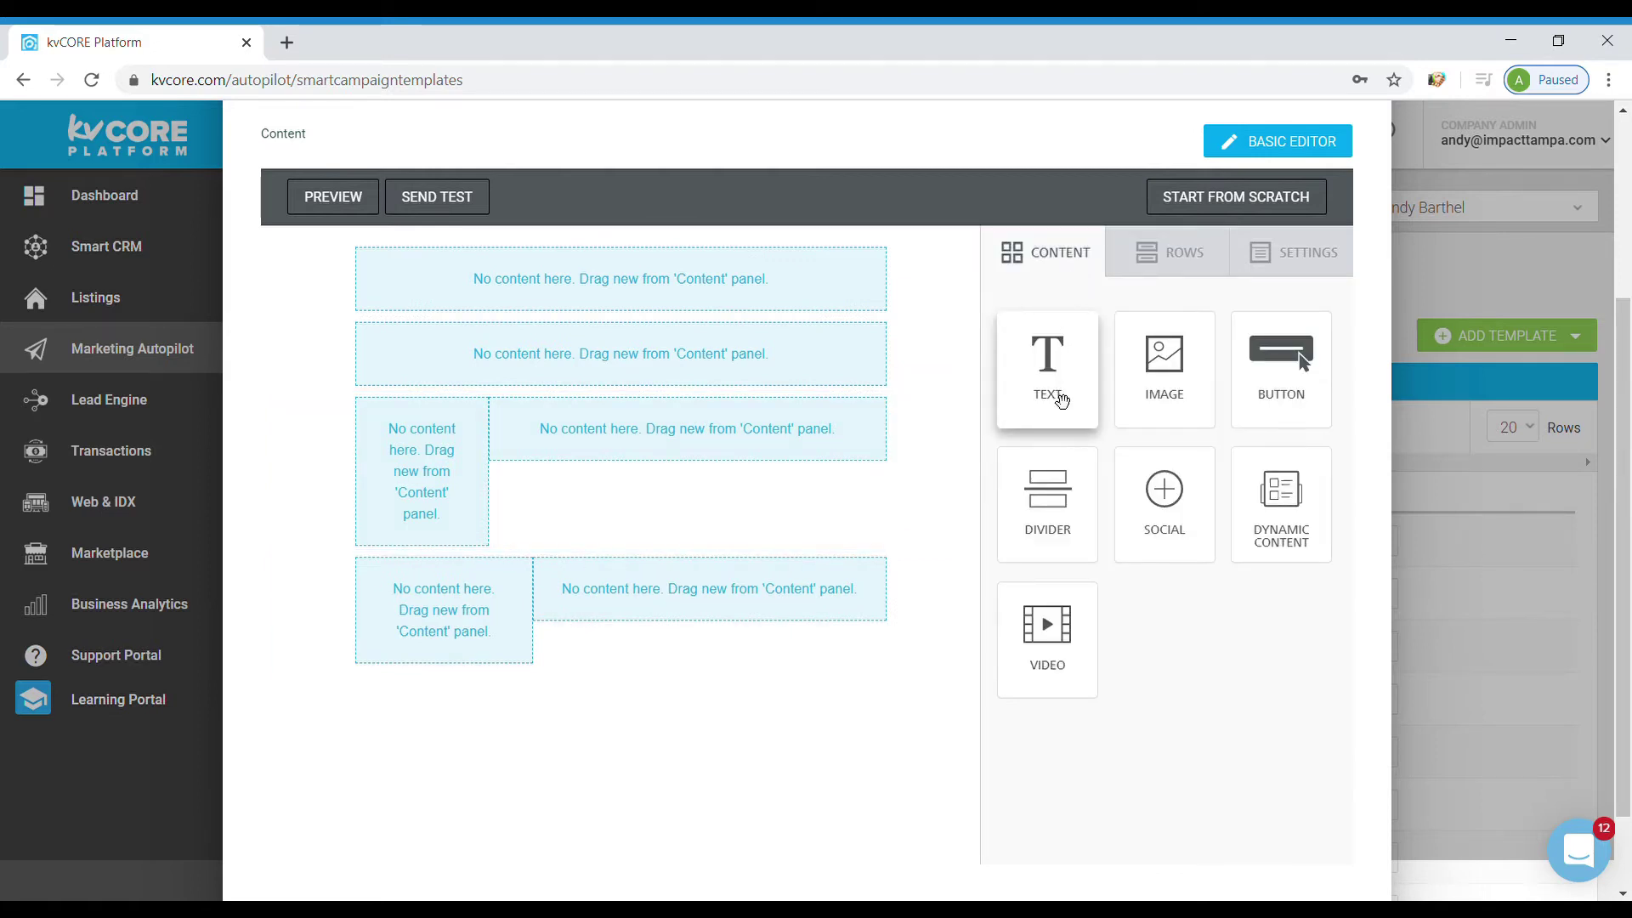
drag(1061, 400, 539, 266)
drag(658, 266, 331, 271)
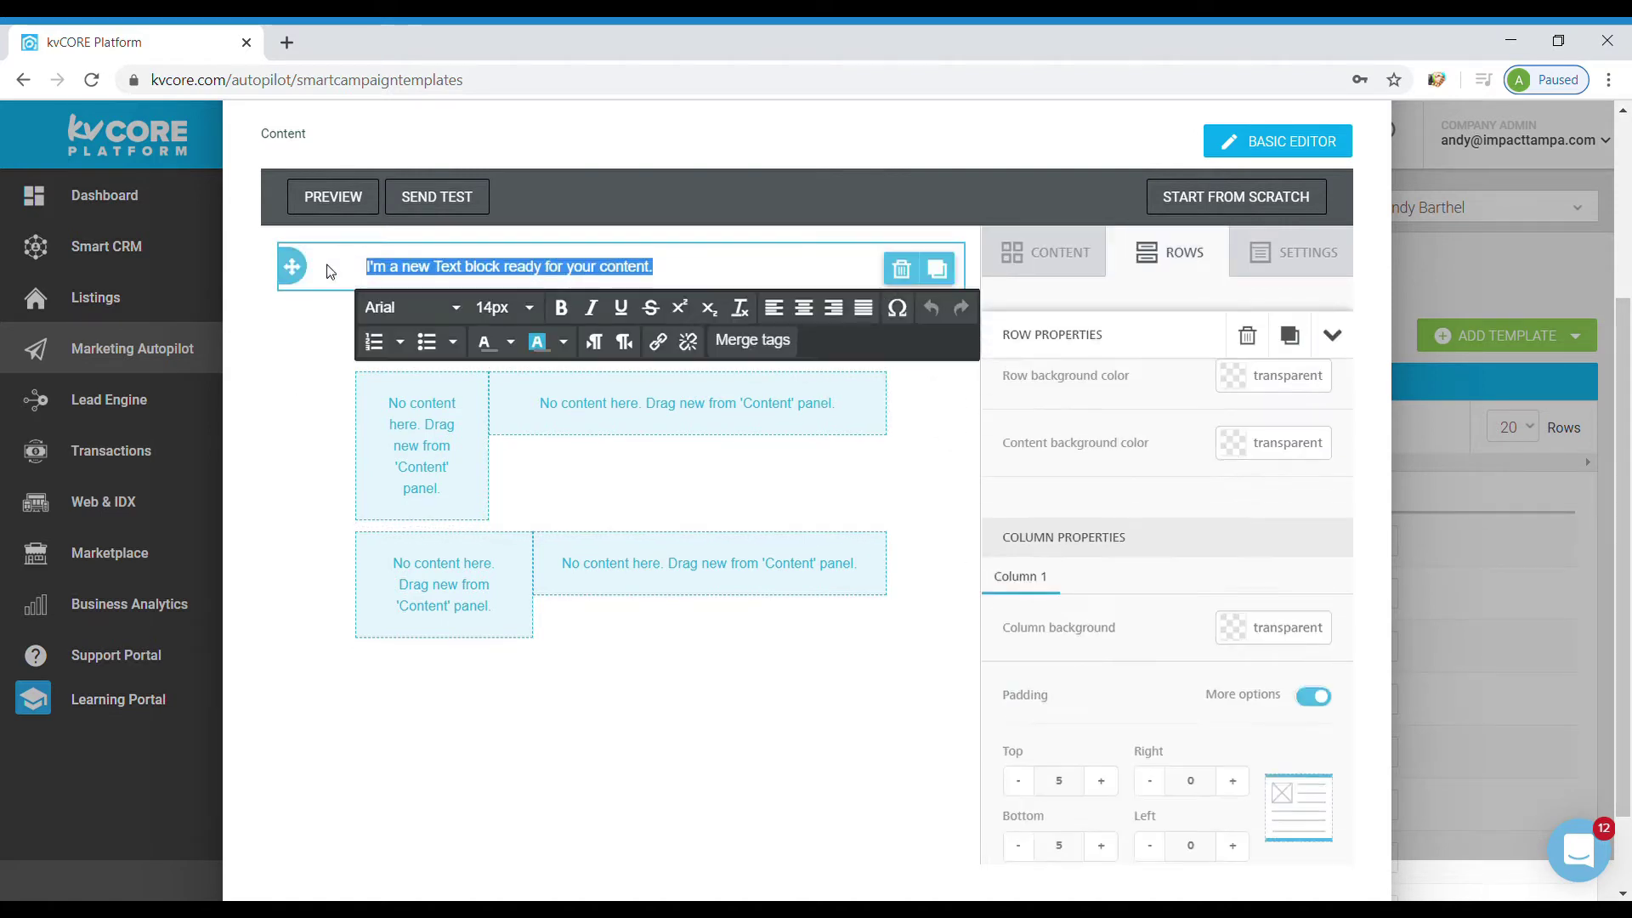
key(BackSpace)
text(A Beautiful New Property Is Now Available)
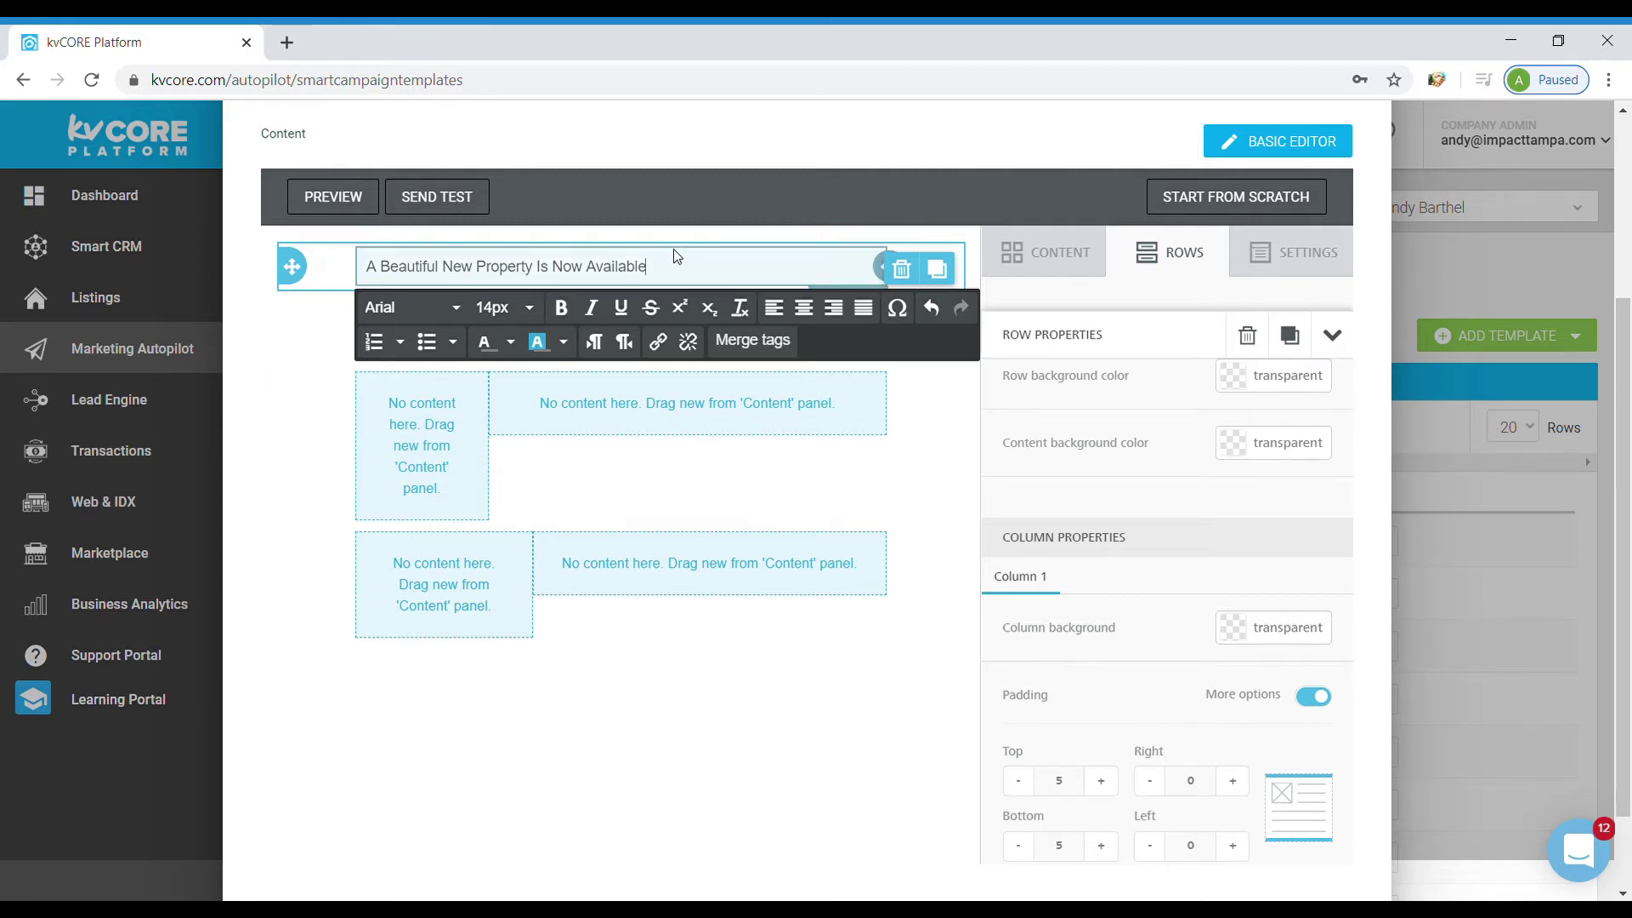
Format the property heading as larger, bold, centered text.
drag(674, 259, 333, 266)
click(502, 307)
click(543, 675)
click(803, 307)
click(974, 510)
Insert the house photo in the second row and a button in the narrow column below, and open the button's URL for editing.
drag(1192, 402, 625, 349)
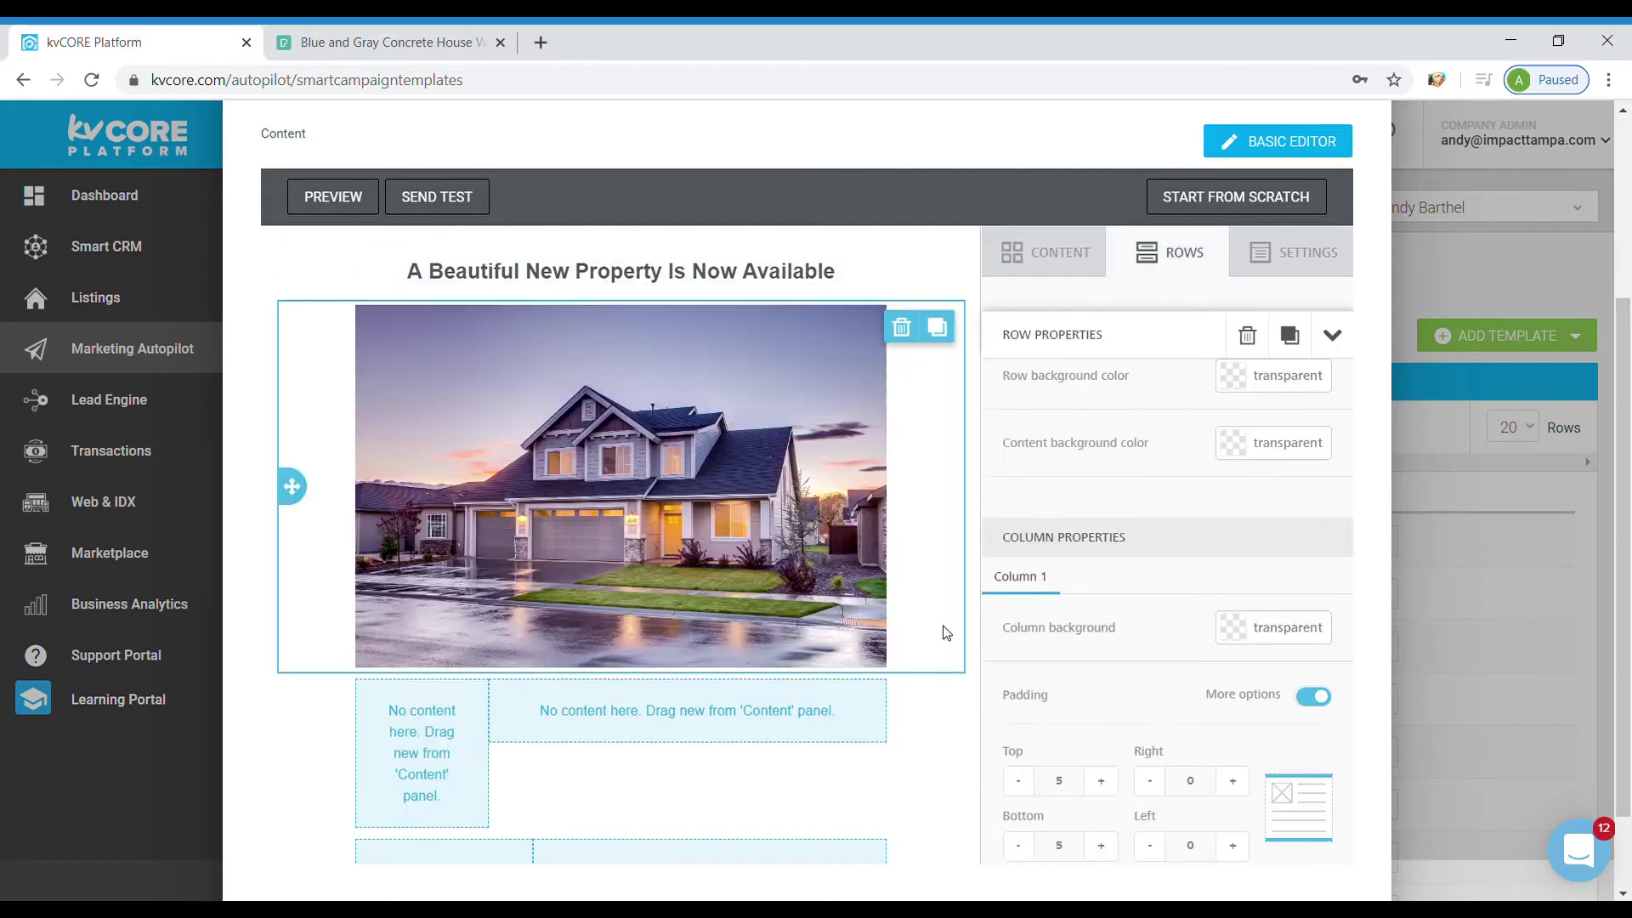
drag(1281, 365, 446, 705)
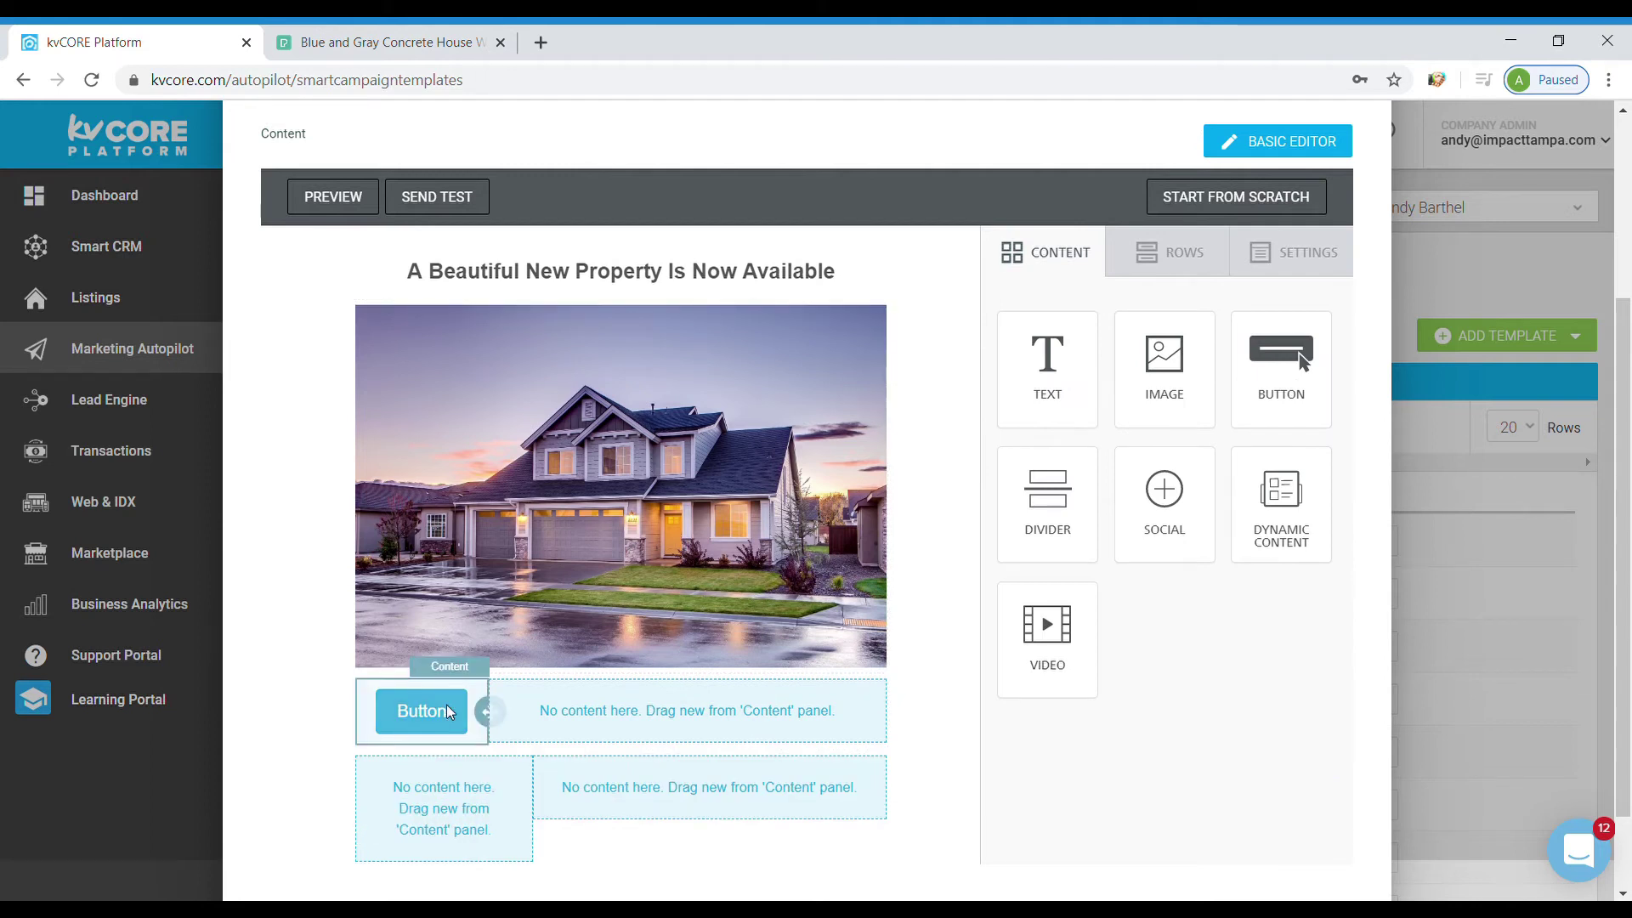
click(447, 705)
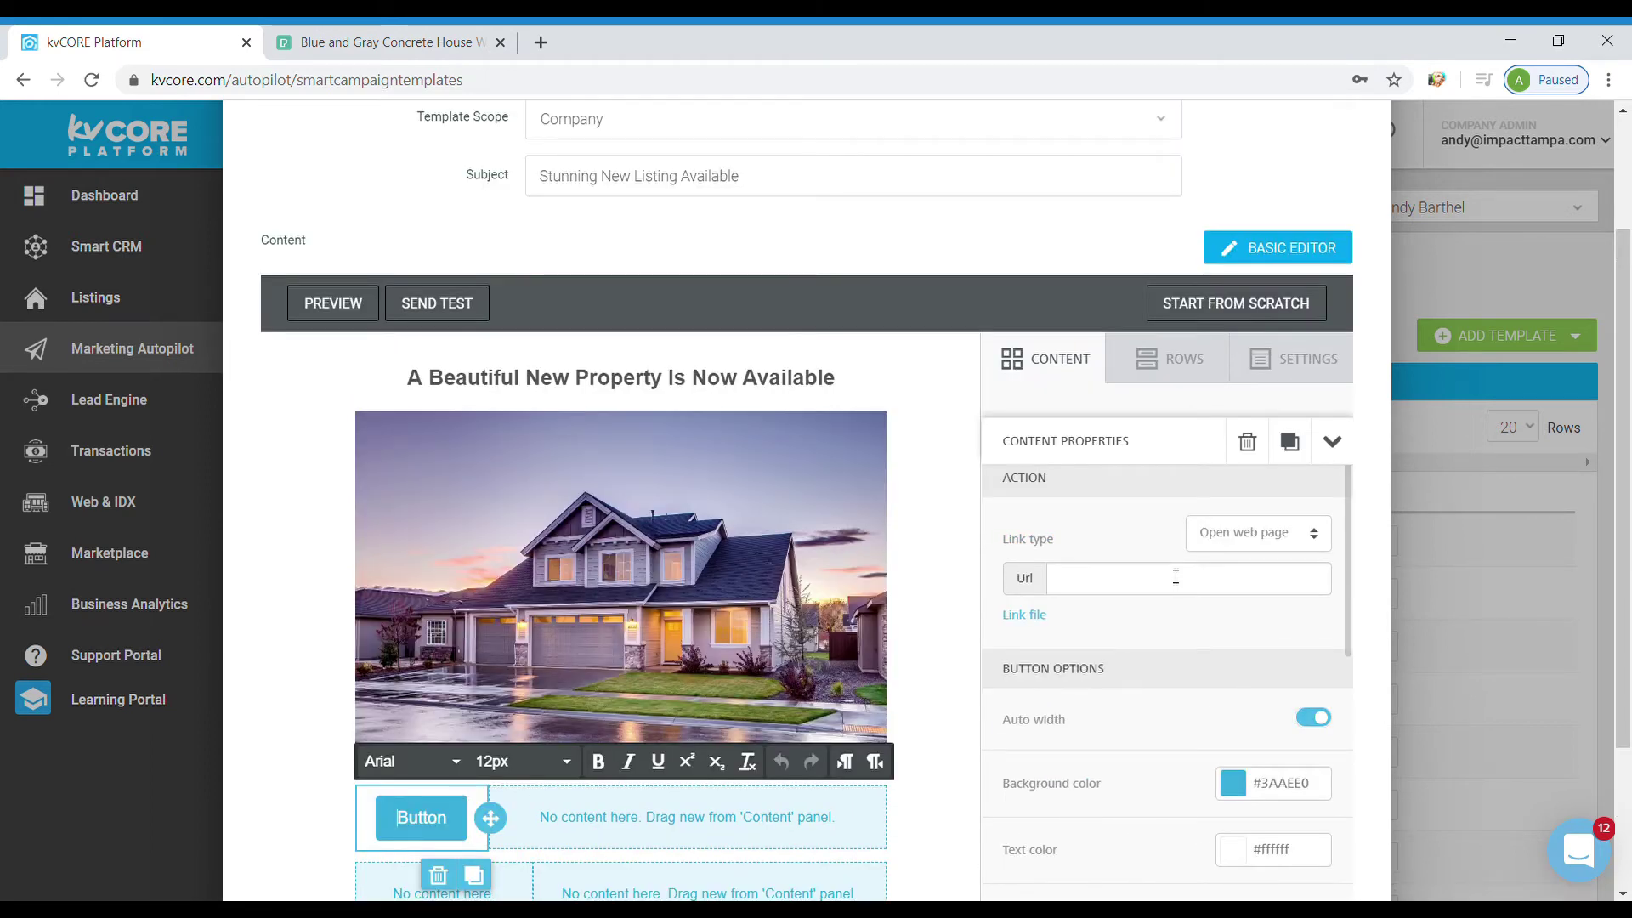
click(1176, 577)
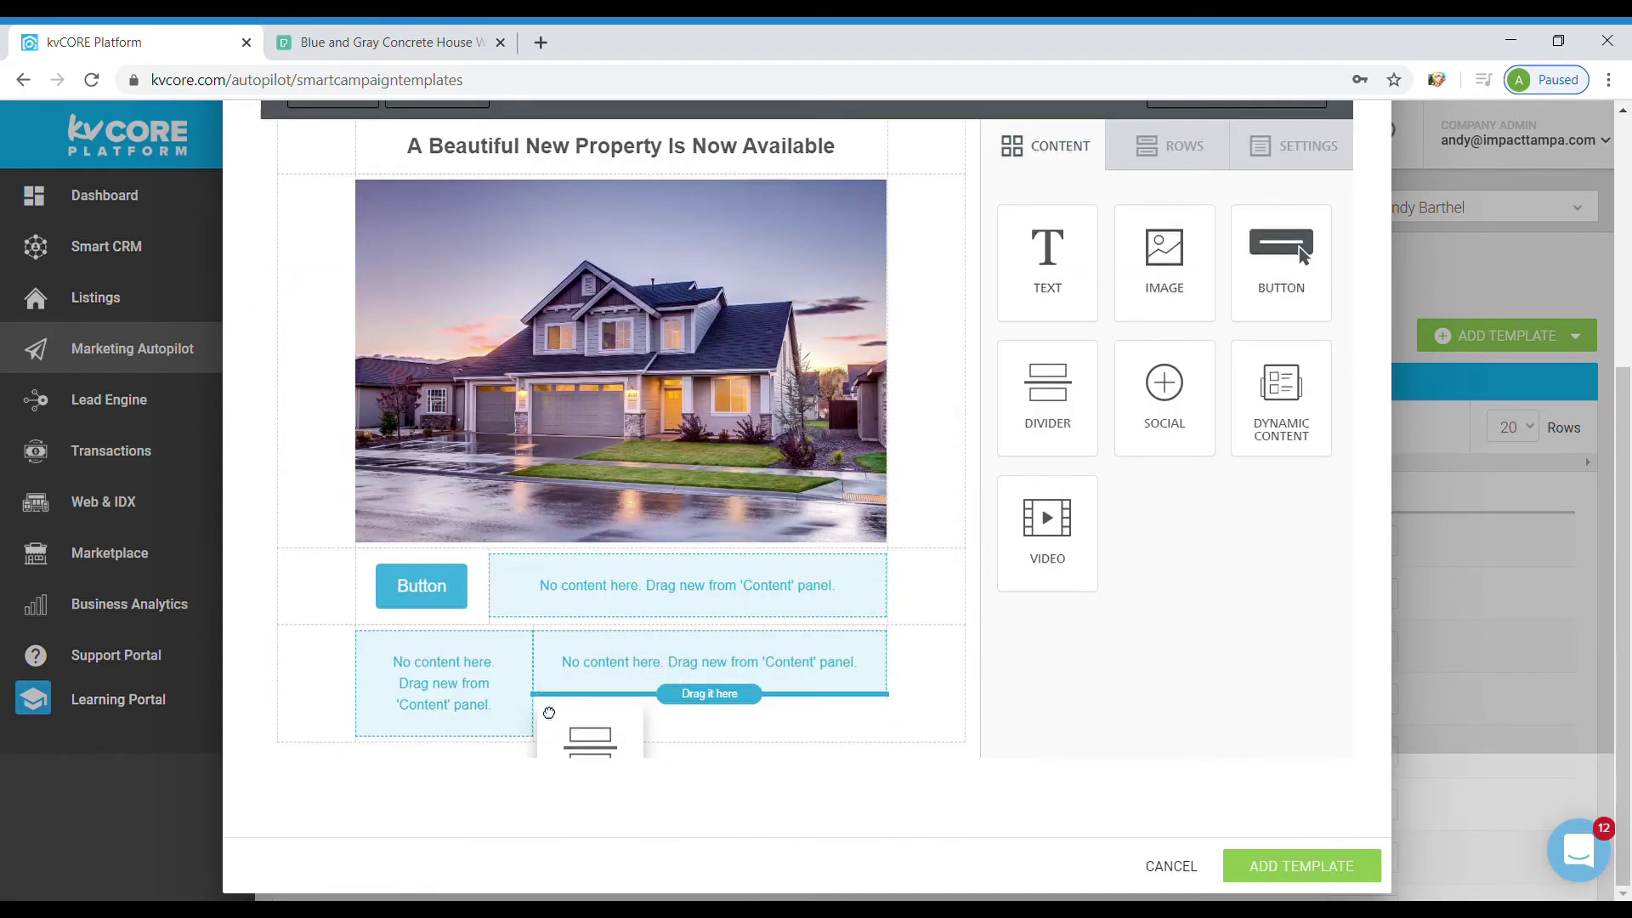
Place a divider directly beneath the house photo and a social block in the wide column of the last row.
drag(546, 714, 553, 548)
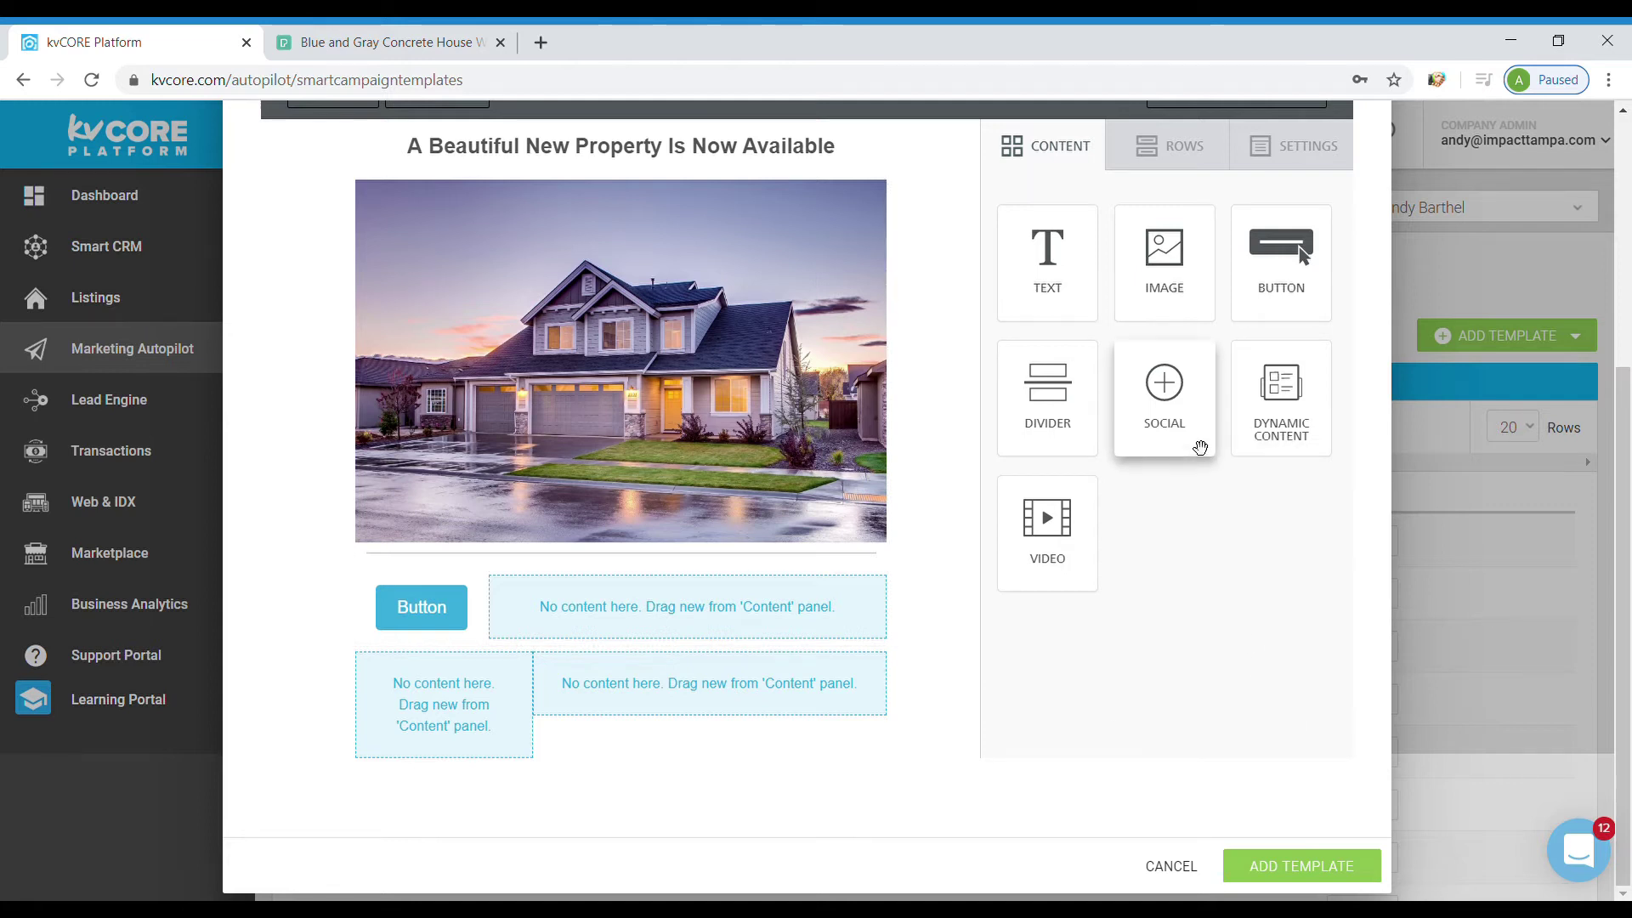
drag(1198, 437, 616, 696)
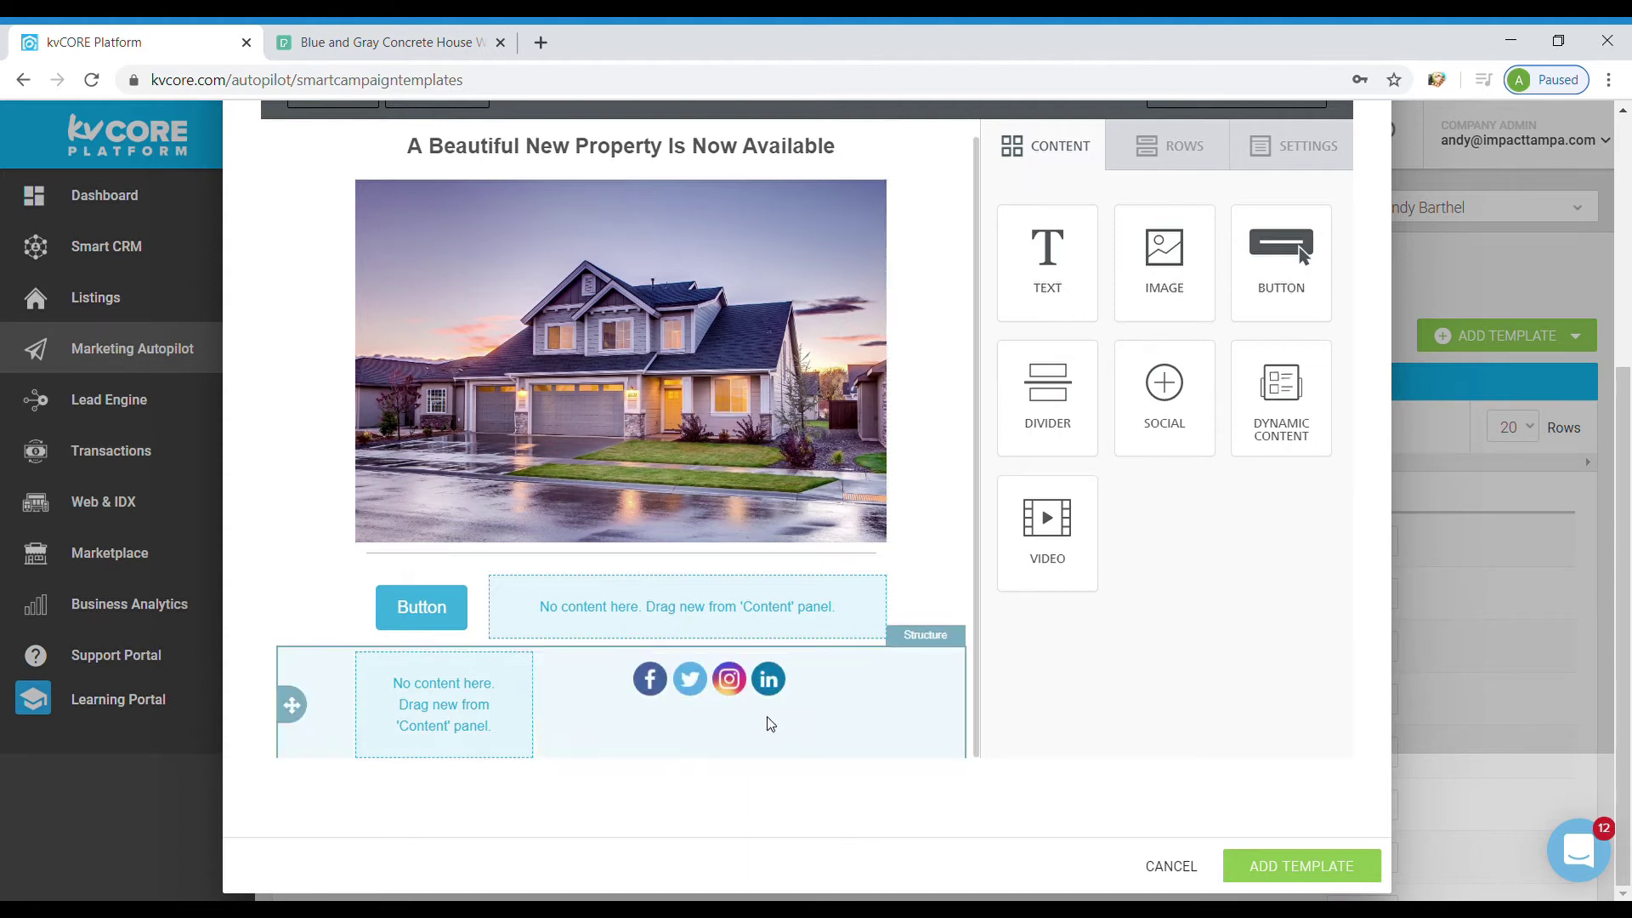
click(823, 702)
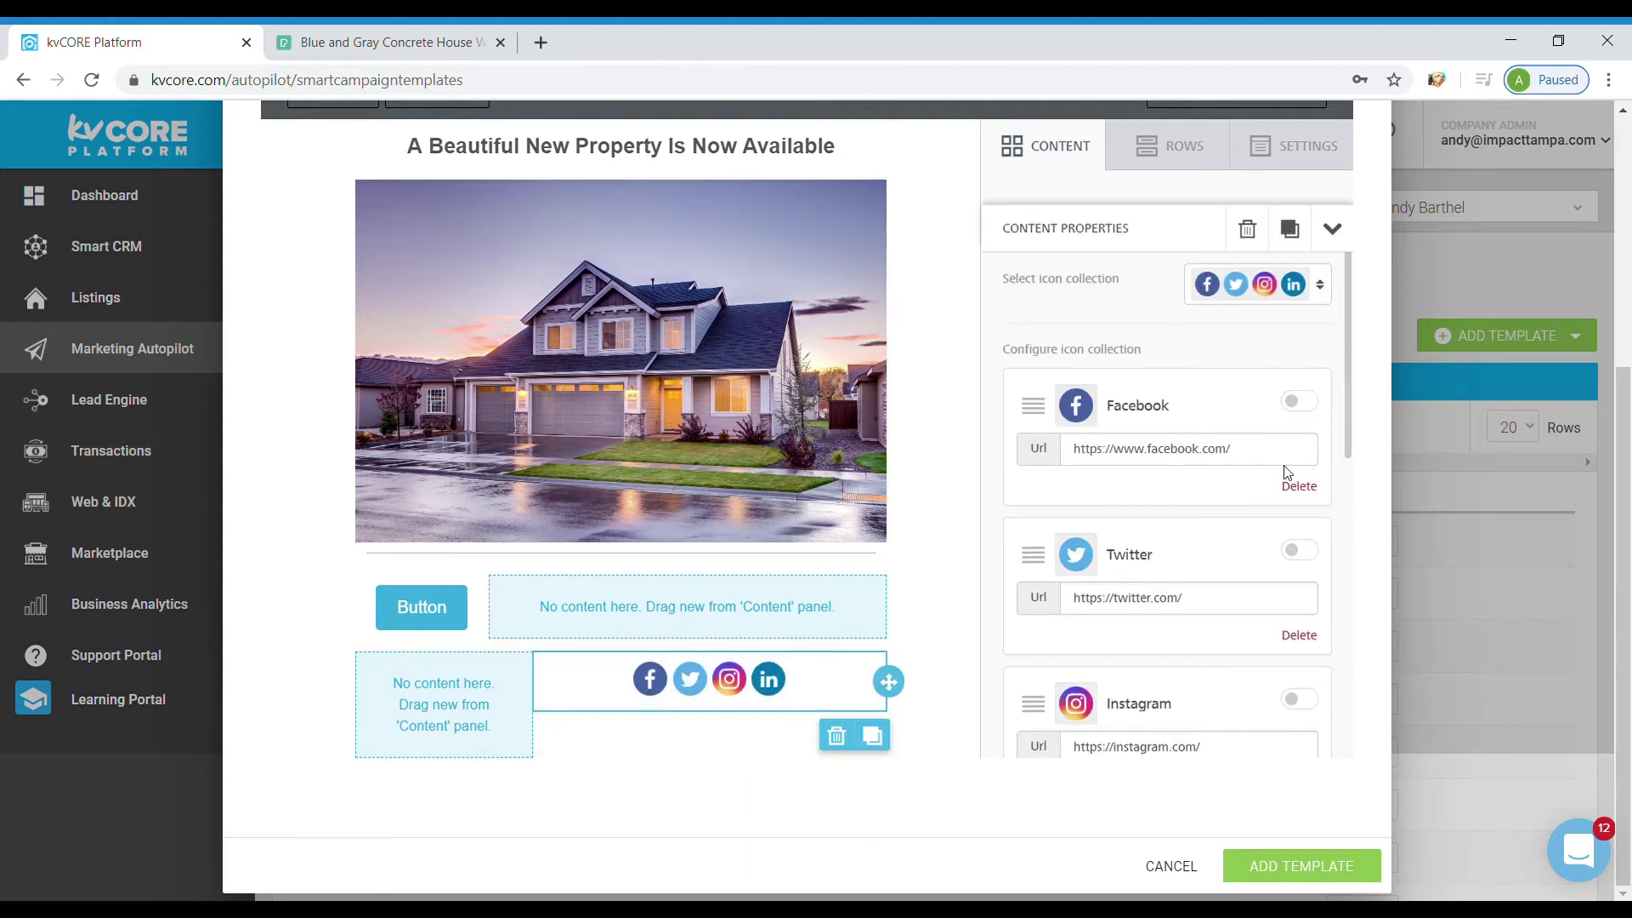
click(1298, 634)
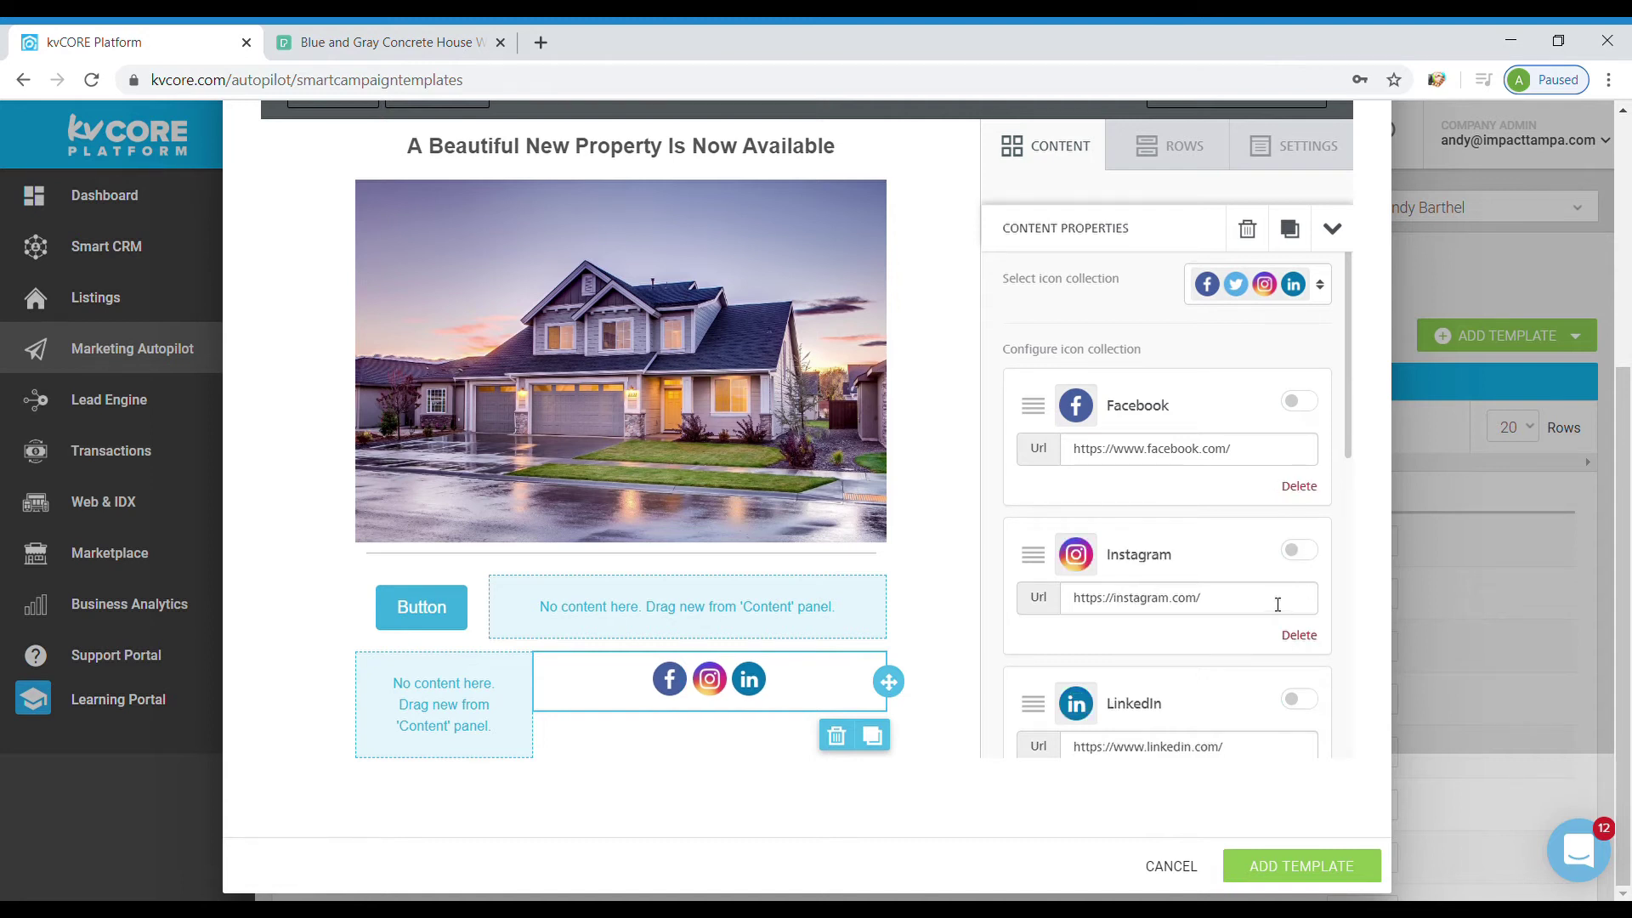
scroll(1307, 493, down, 3)
scroll(1275, 544, up, 5)
click(1268, 567)
text(impactrealtytampa/)
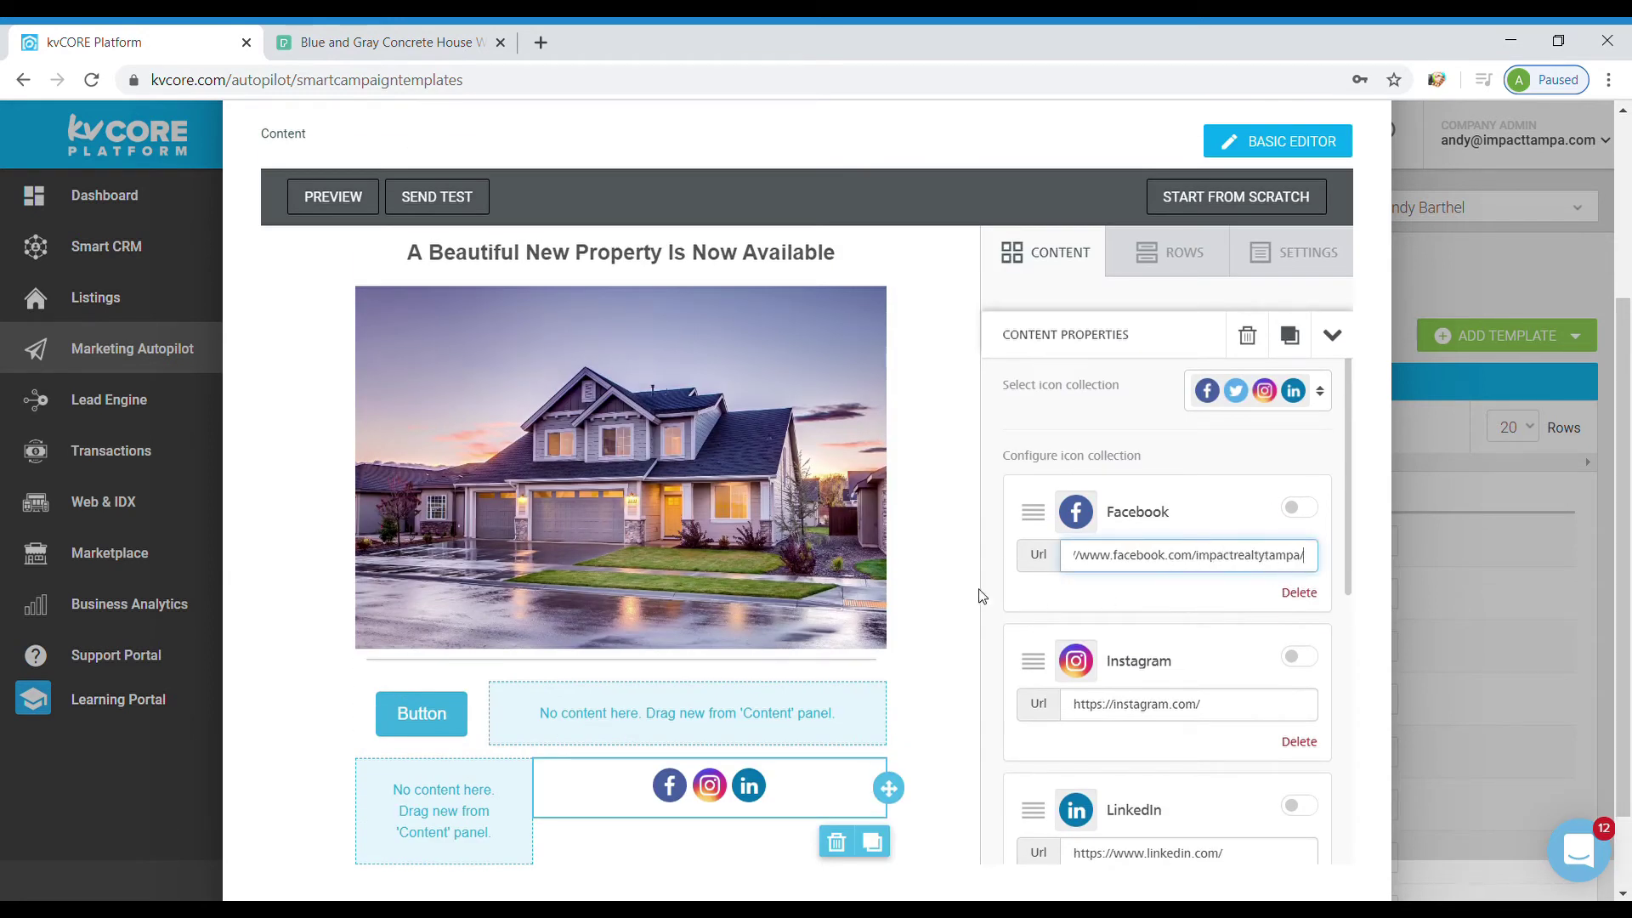
click(935, 706)
Add a dynamic content block, position it in the wide column beside the button, and set it to Similar Properties.
drag(1283, 497, 450, 769)
scroll(975, 729, up, 1)
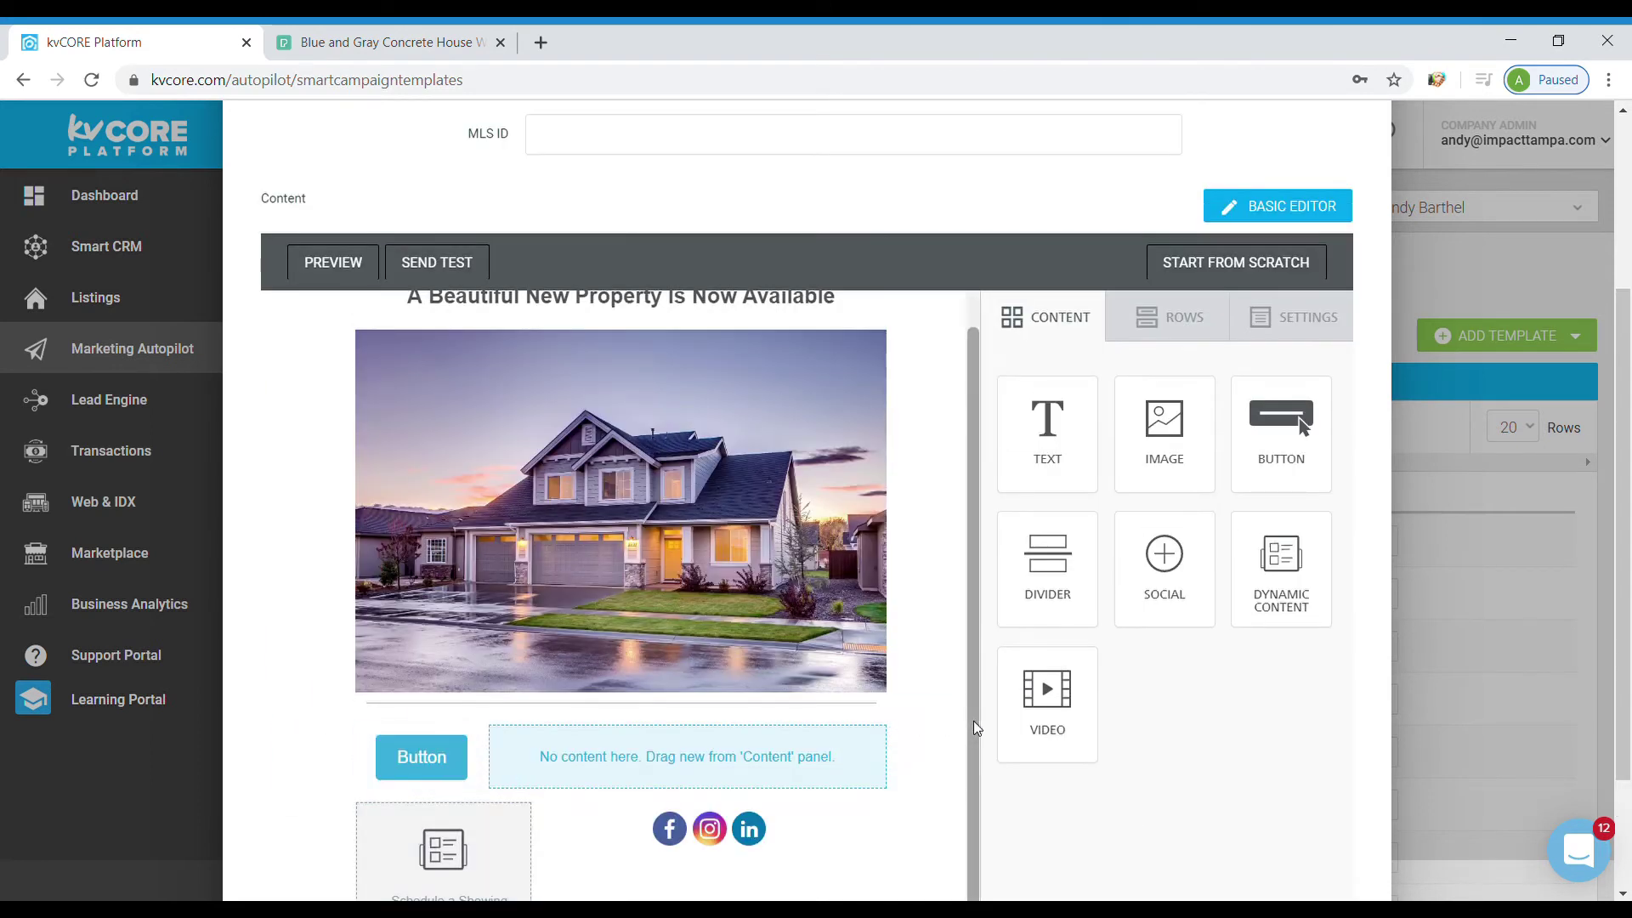
scroll(975, 728, down, 1)
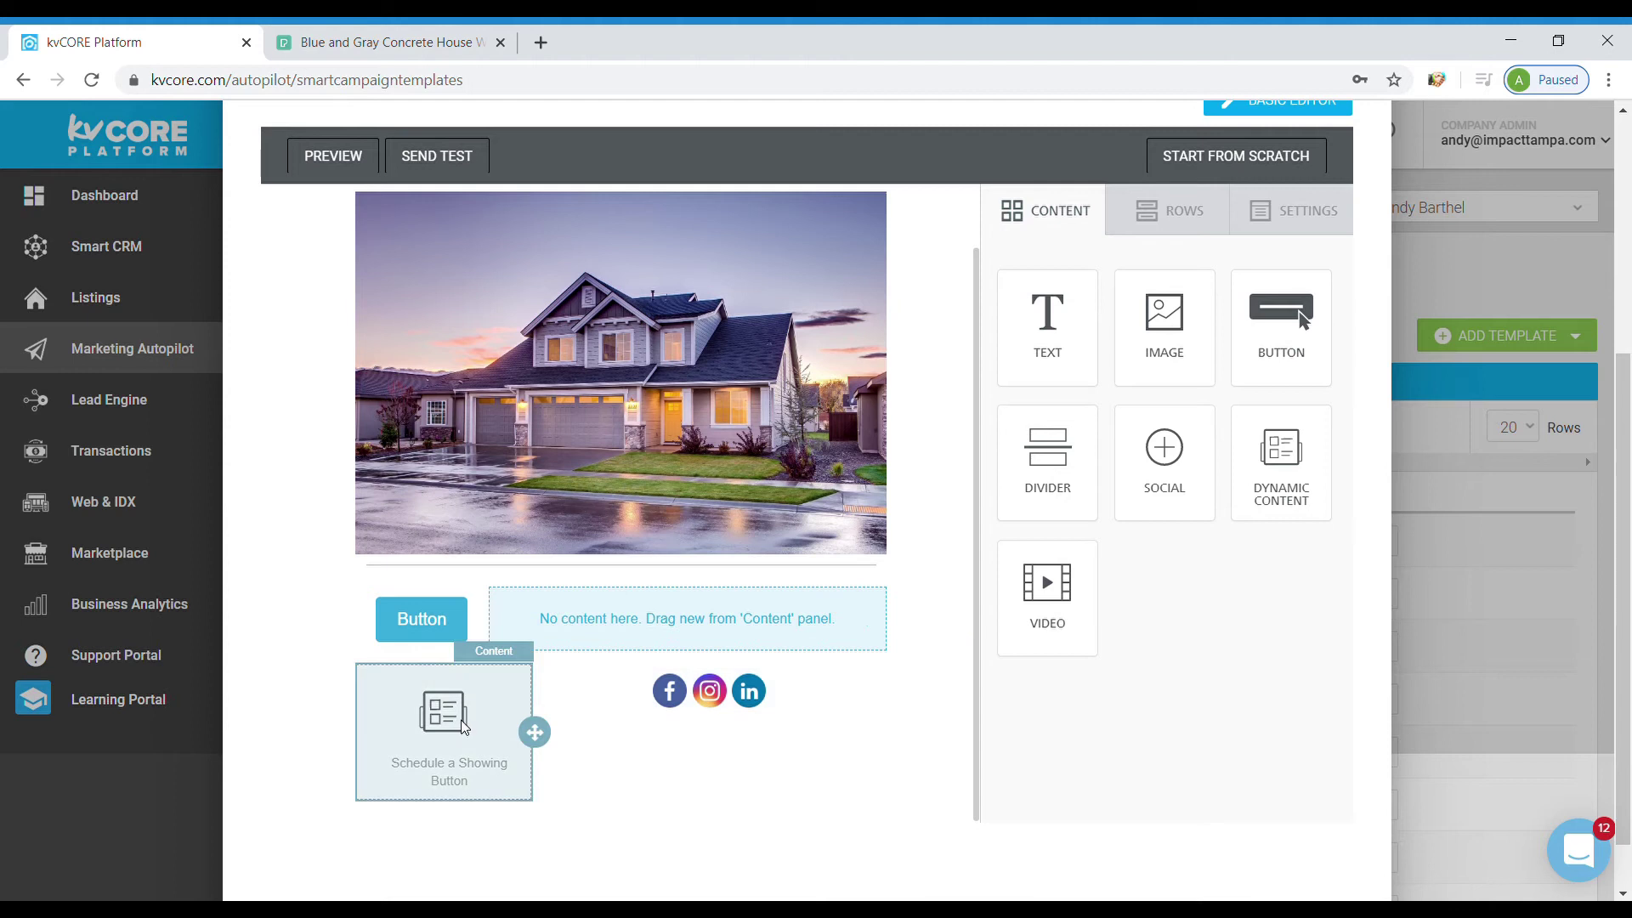
drag(544, 734, 676, 625)
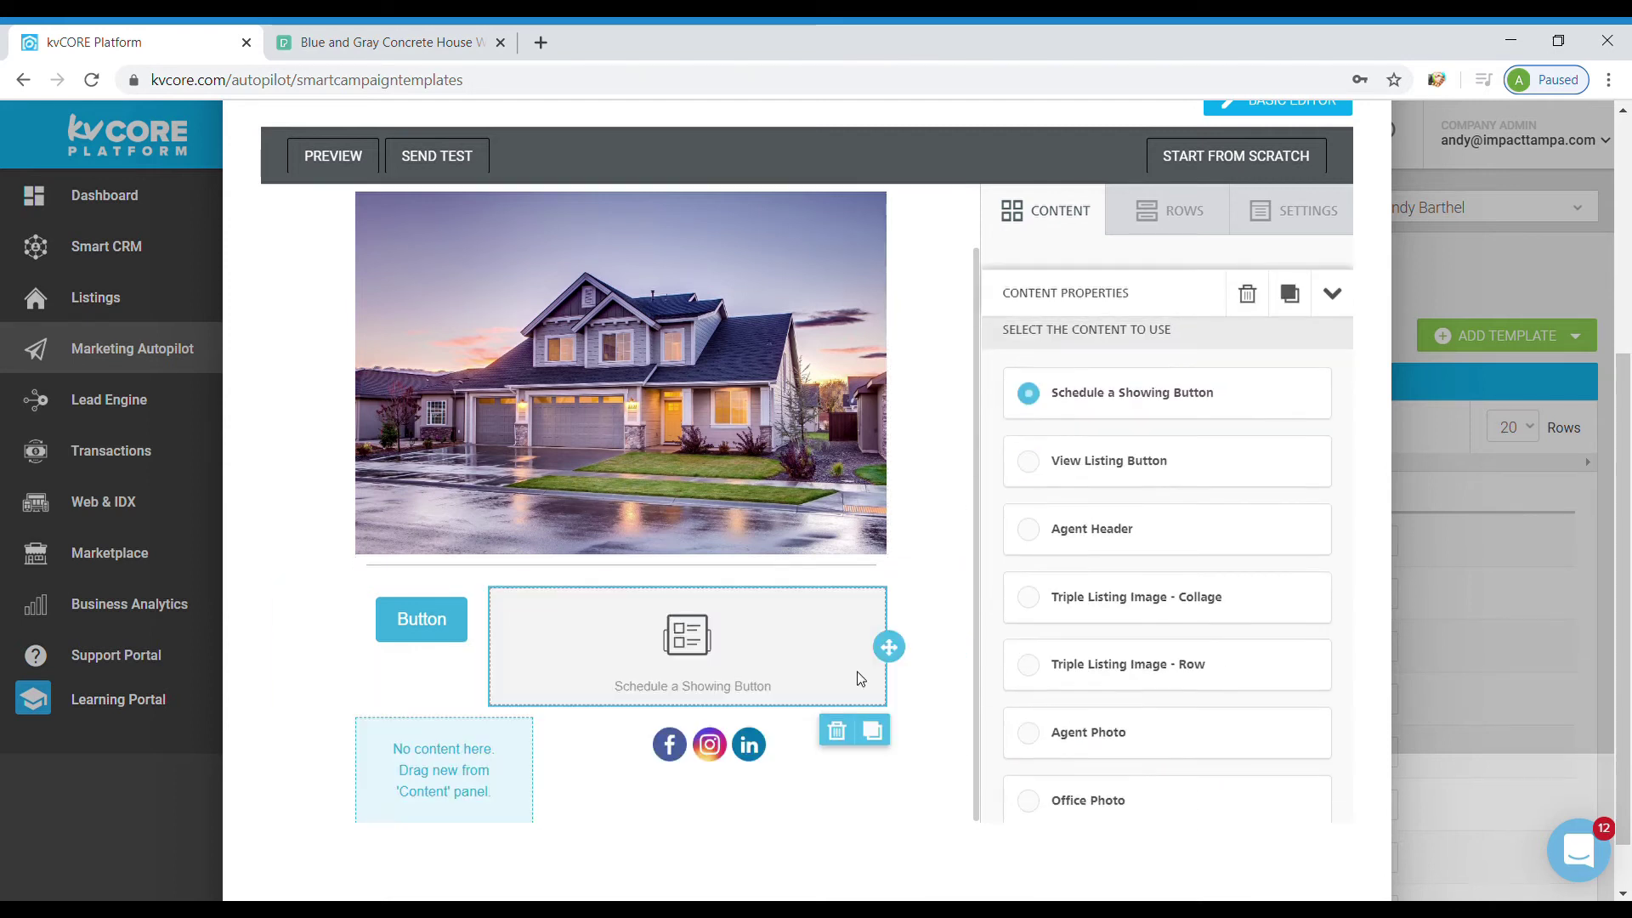
scroll(1140, 624, down, 4)
click(1149, 524)
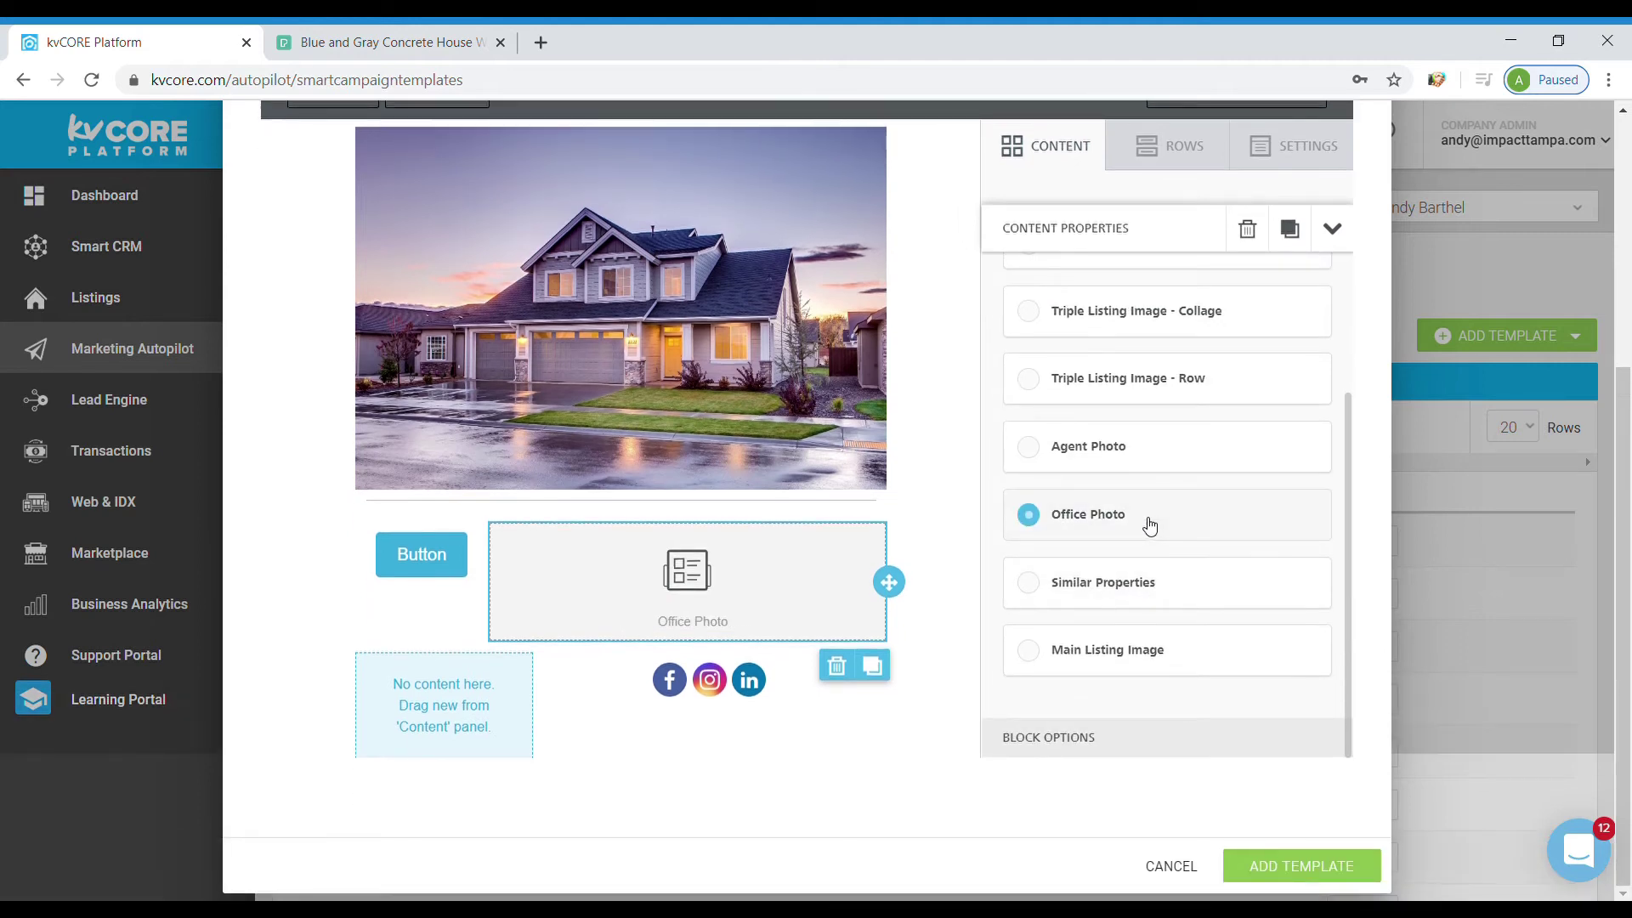
click(1097, 583)
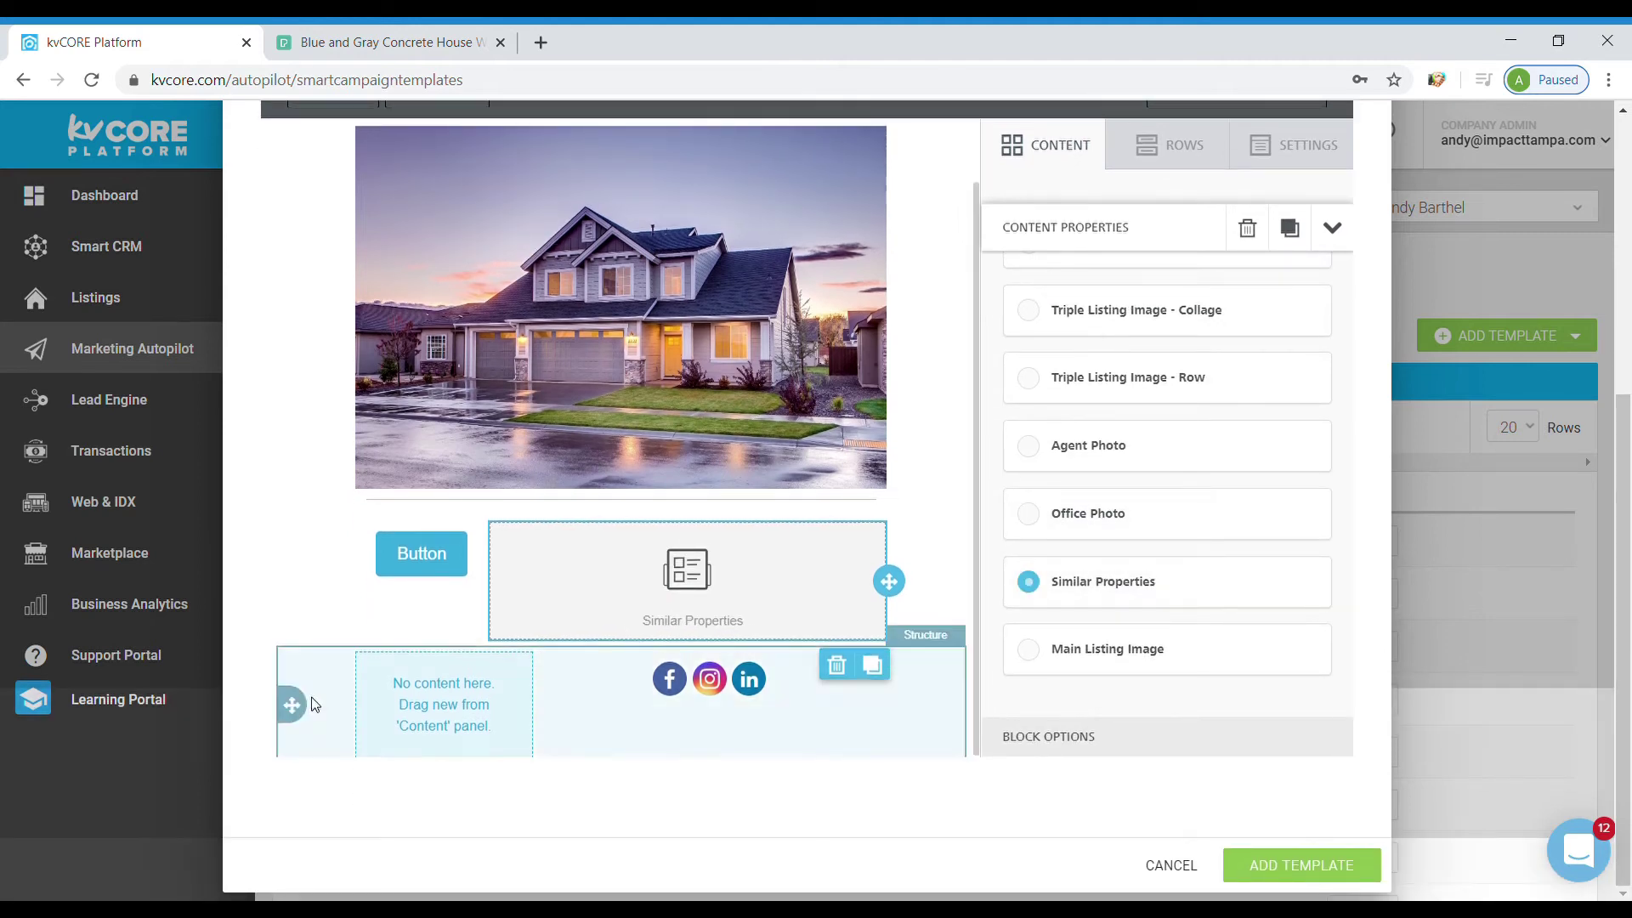
Add a video block in the narrow column beside the social icons and open its video URL for editing.
click(809, 736)
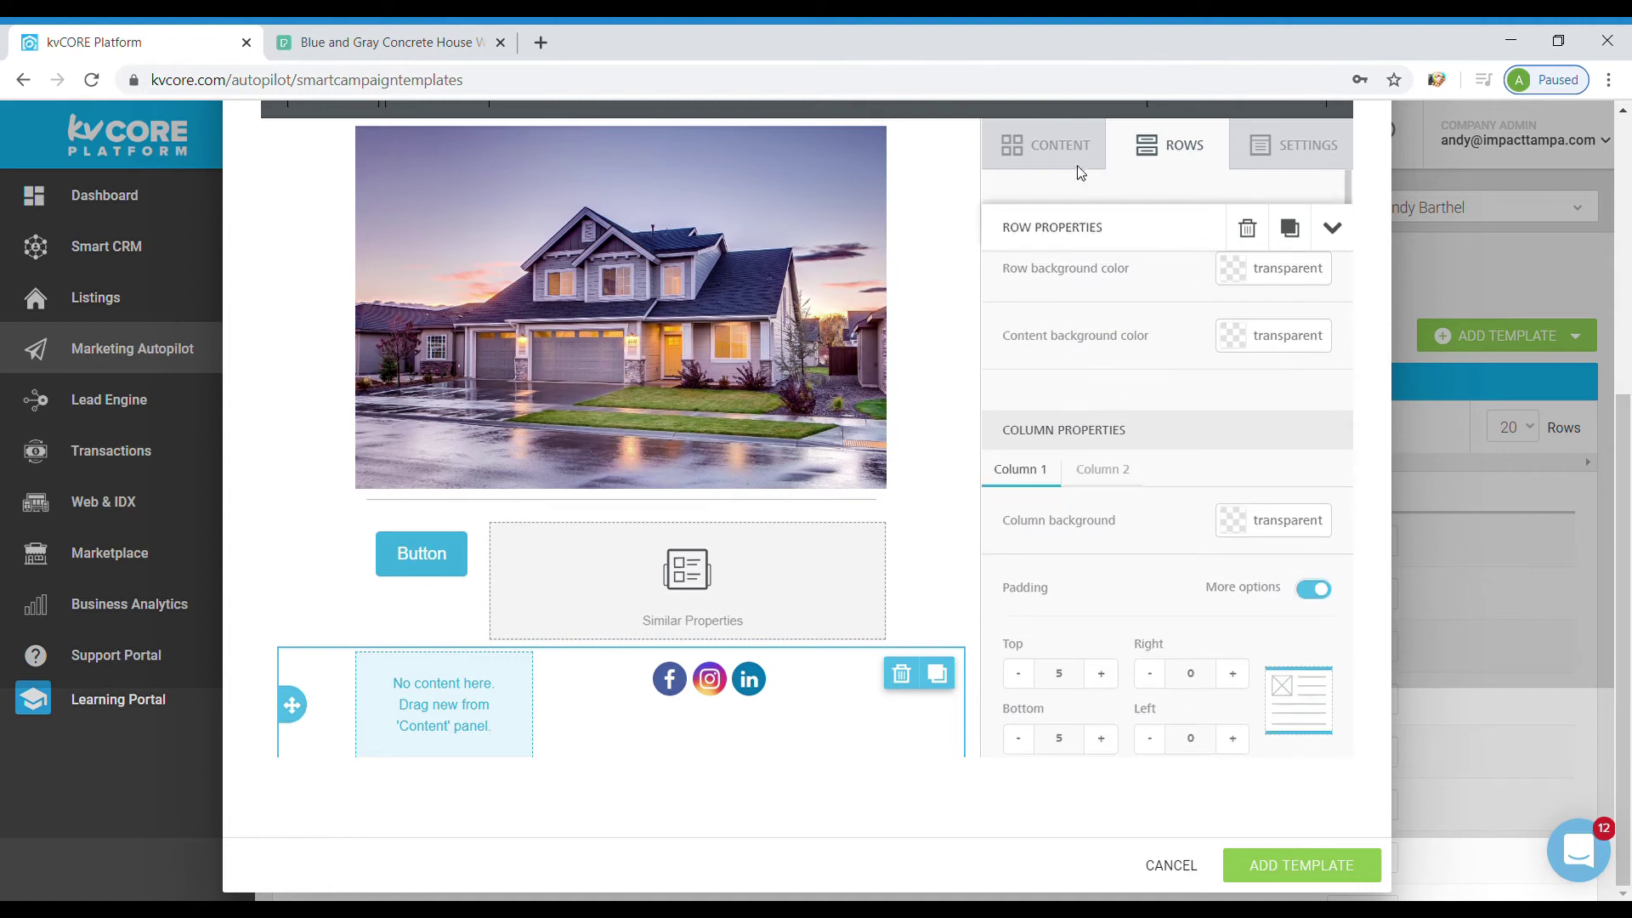
click(1054, 151)
drag(1052, 544, 440, 691)
scroll(586, 740, down, 2)
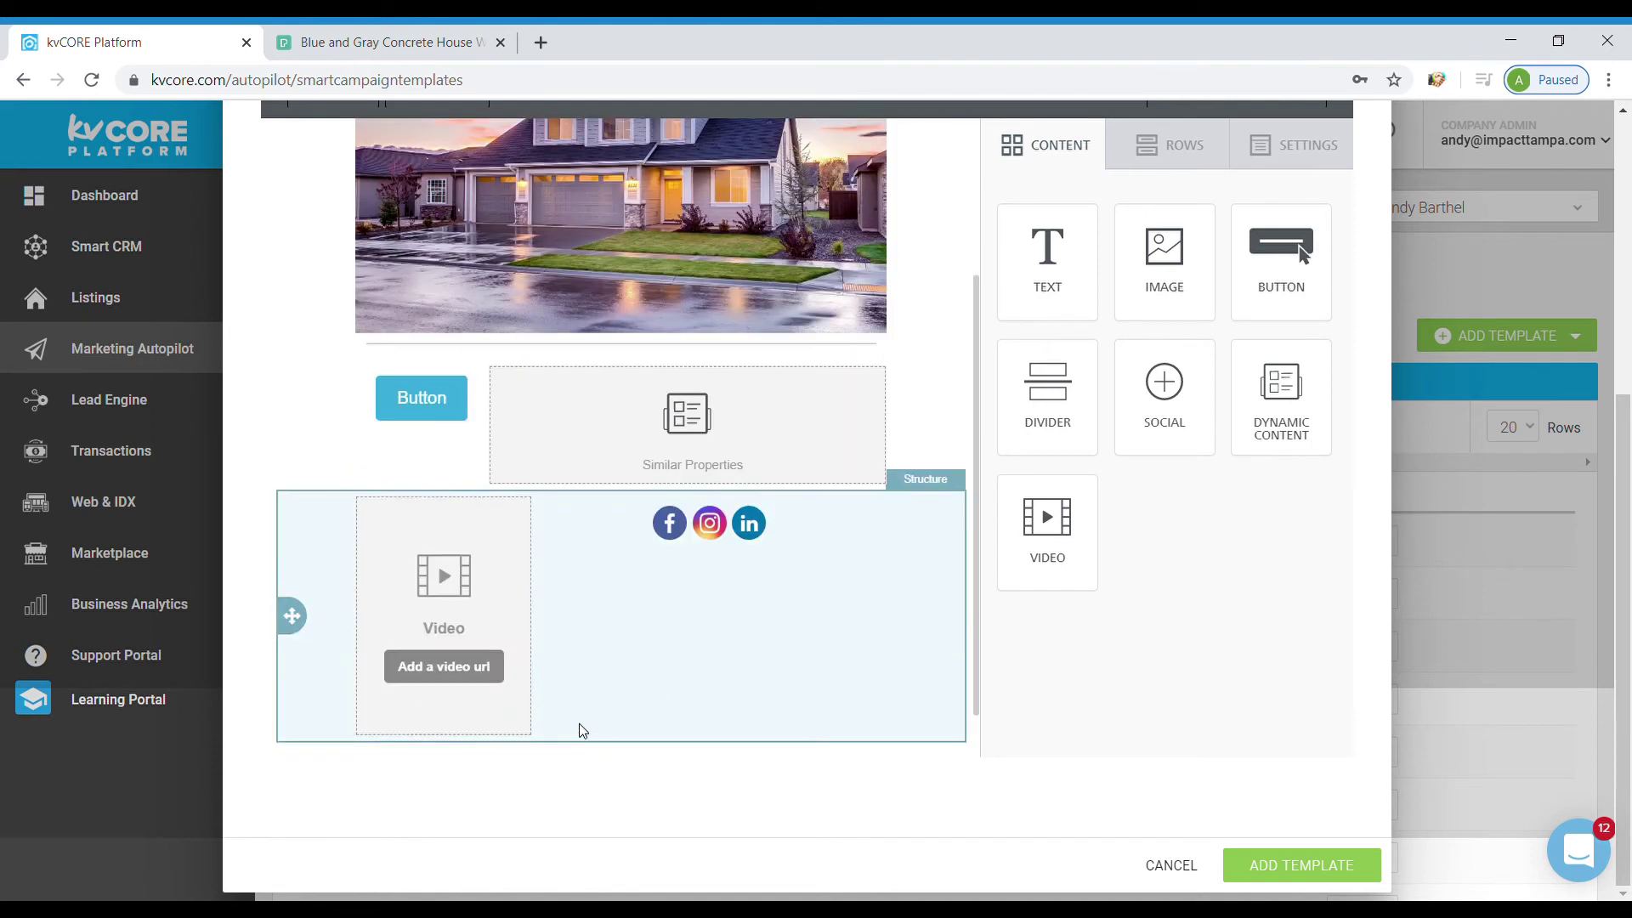
click(474, 680)
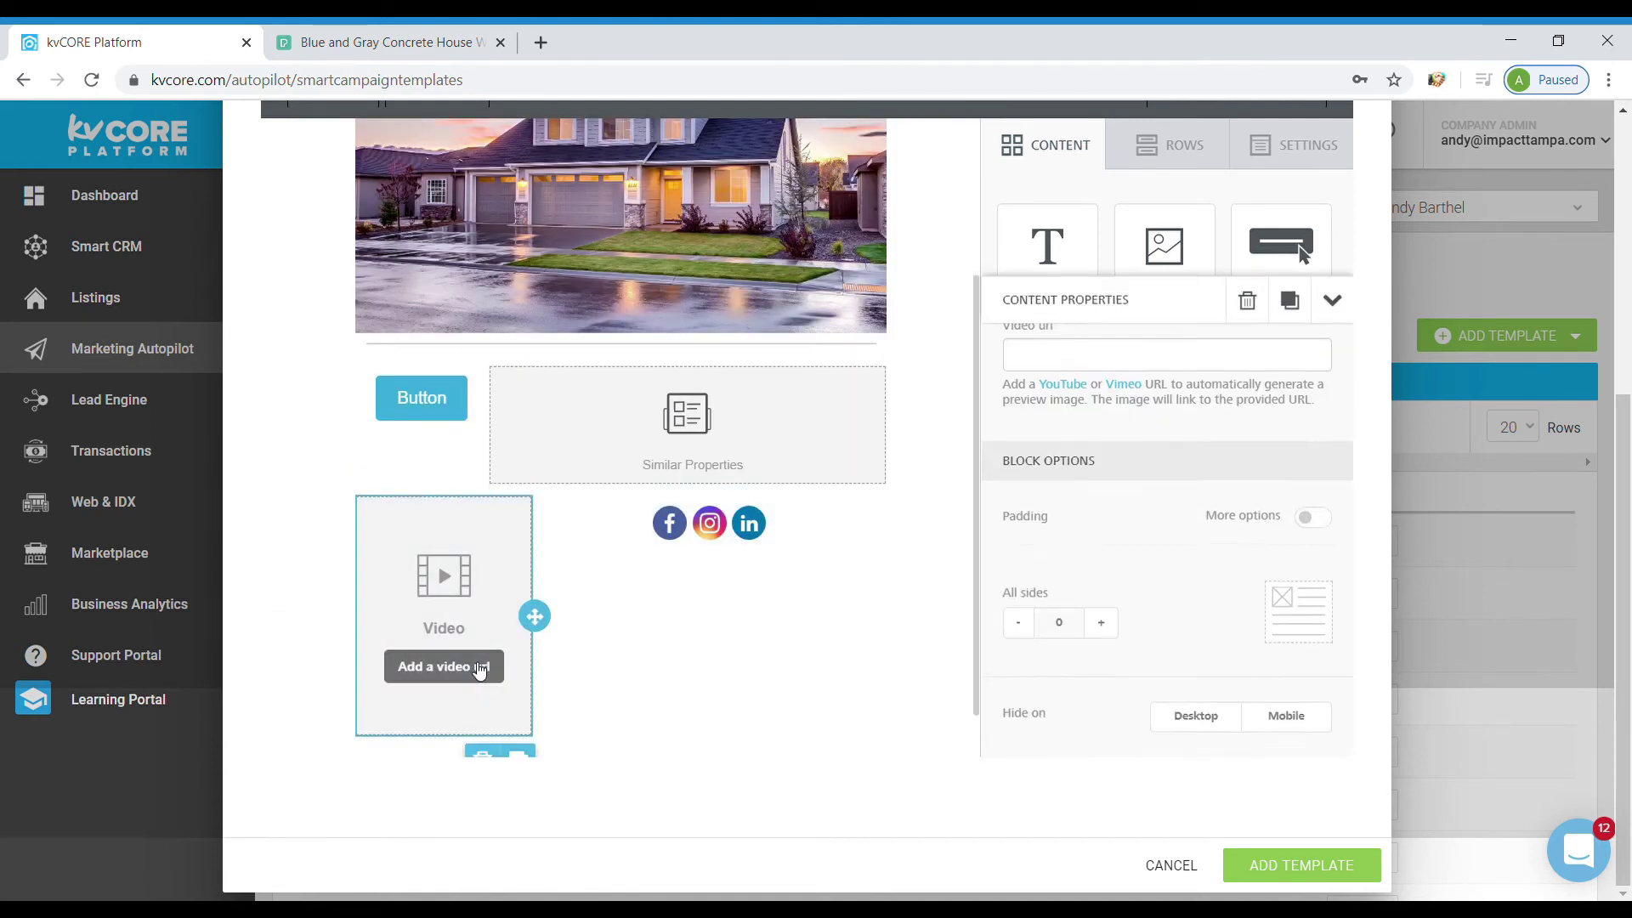
click(1153, 305)
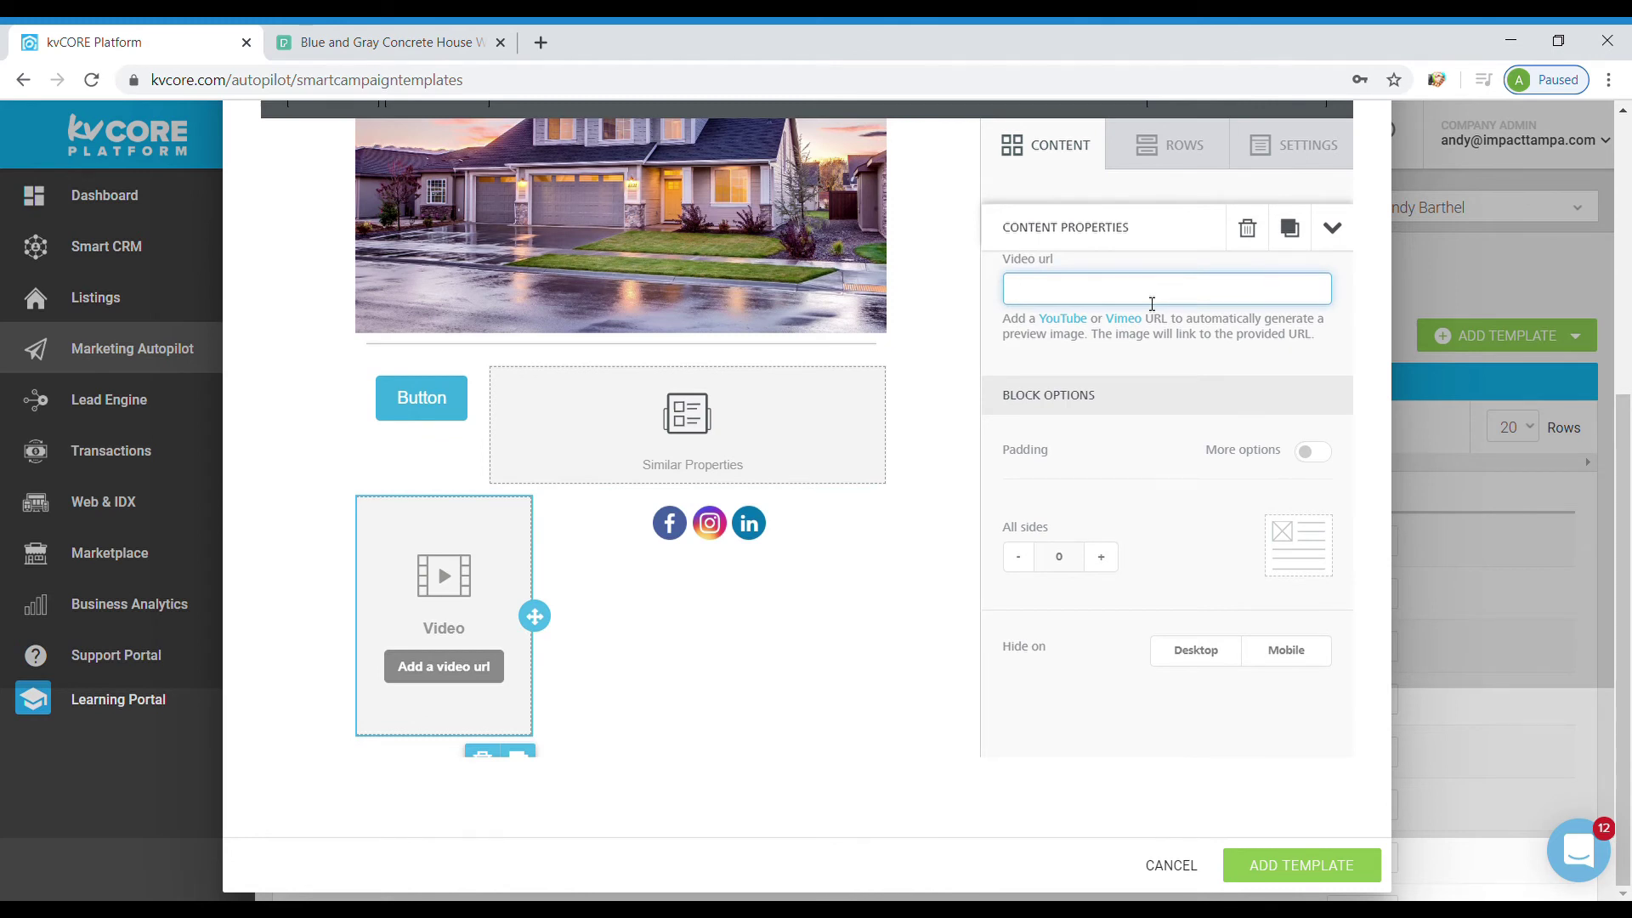
click(911, 648)
scroll(910, 649, up, 5)
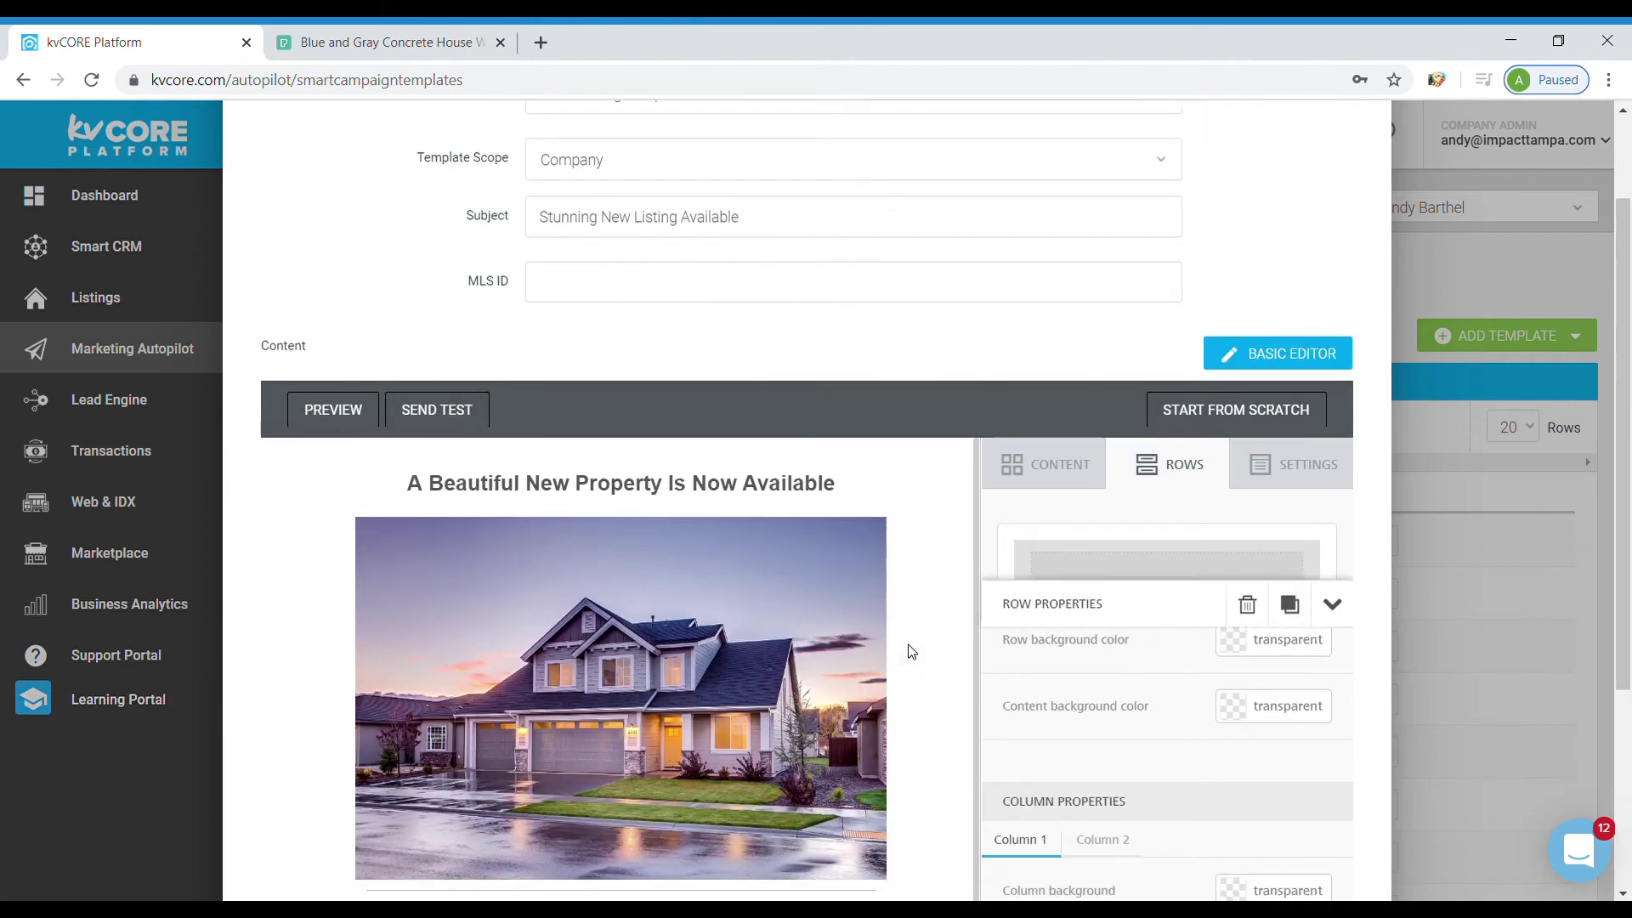